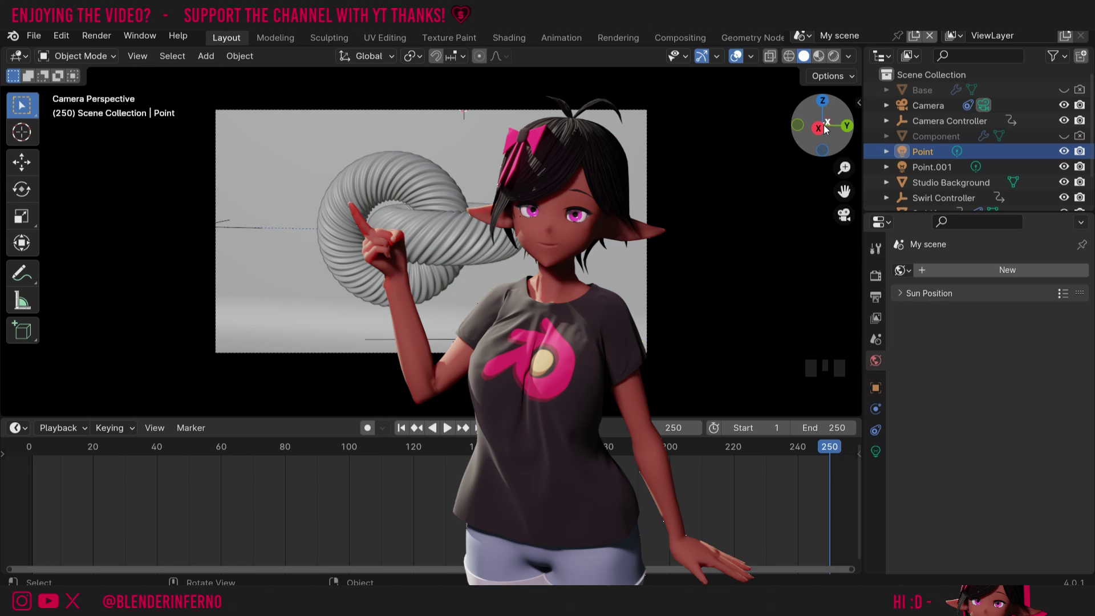
- Orbit out of the camera view, switch to Material Preview shading, and zoom out to the studio backdrop
{"action": "left_click_drag", "start_coordinate": [826, 126], "coordinate": [823, 122]}
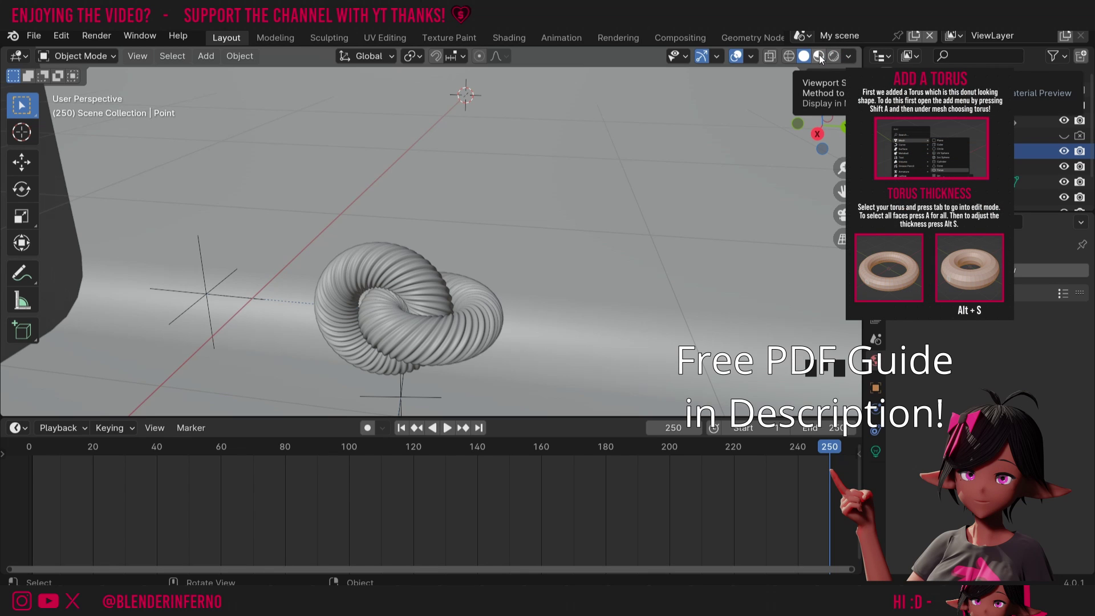
{"action": "left_click", "coordinate": [819, 58]}
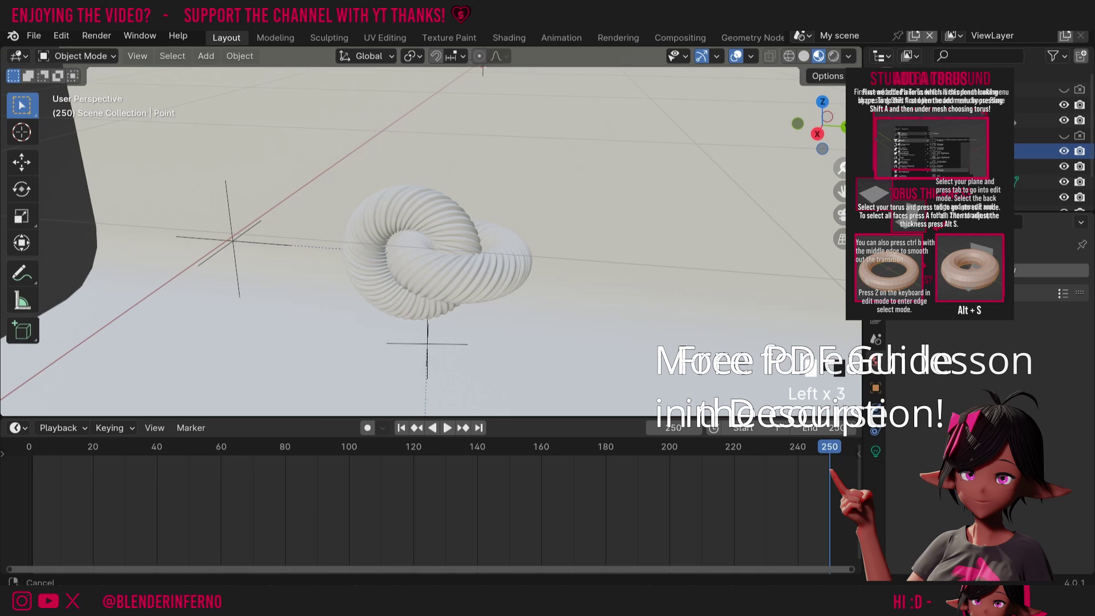
{"action": "scroll", "coordinate": [684, 214], "scroll_direction": "down", "scroll_amount": 5}
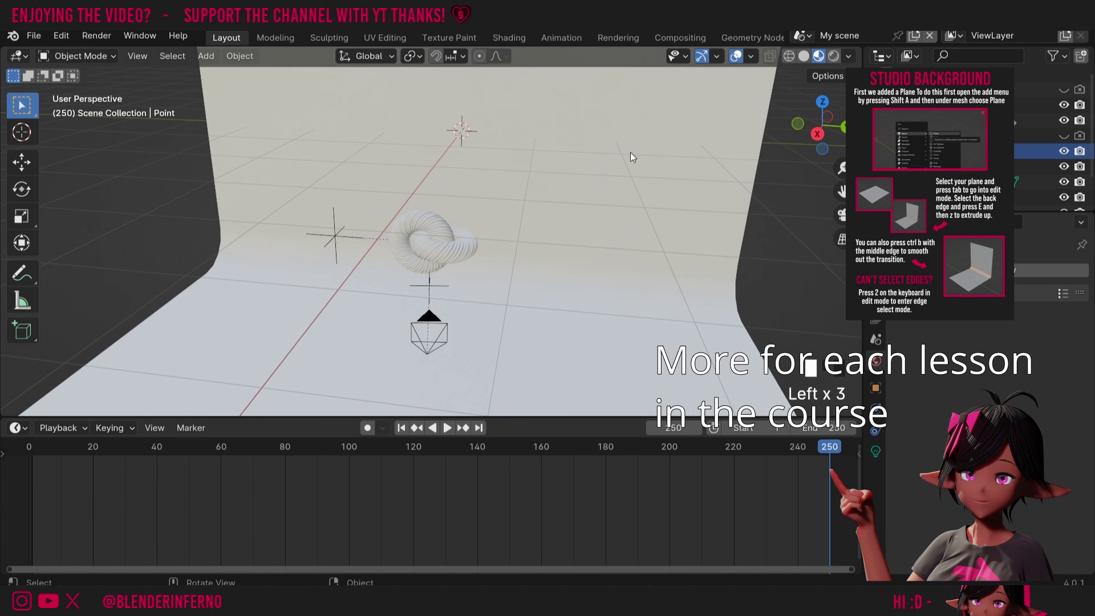
- Select the studio backdrop, show its material settings, and turn the bottom timeline into a Shader Editor
{"action": "left_click", "coordinate": [593, 159]}
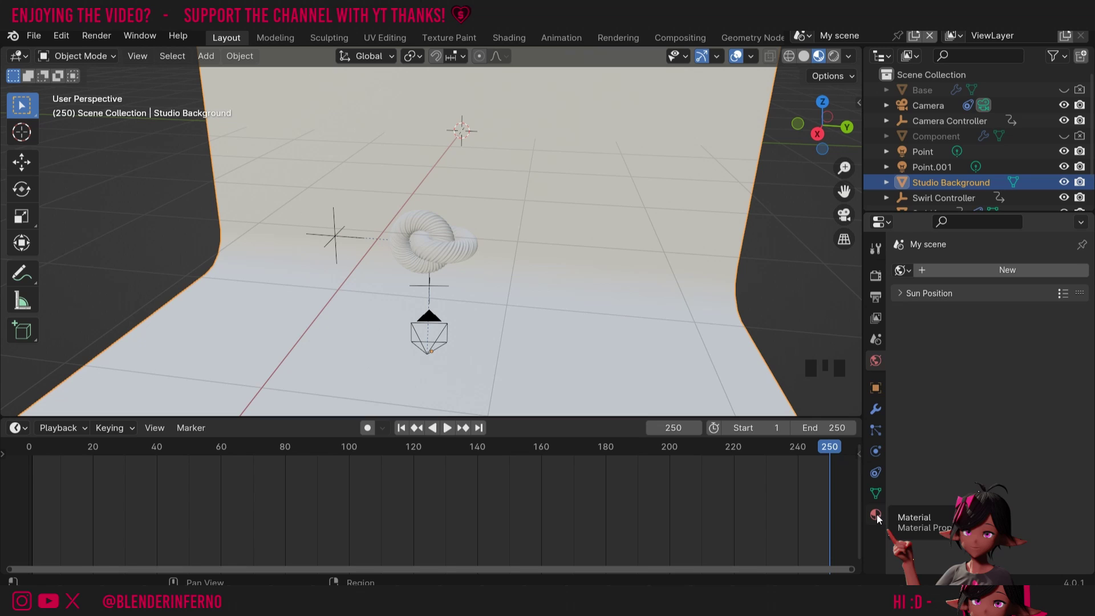
{"action": "left_click", "coordinate": [877, 515]}
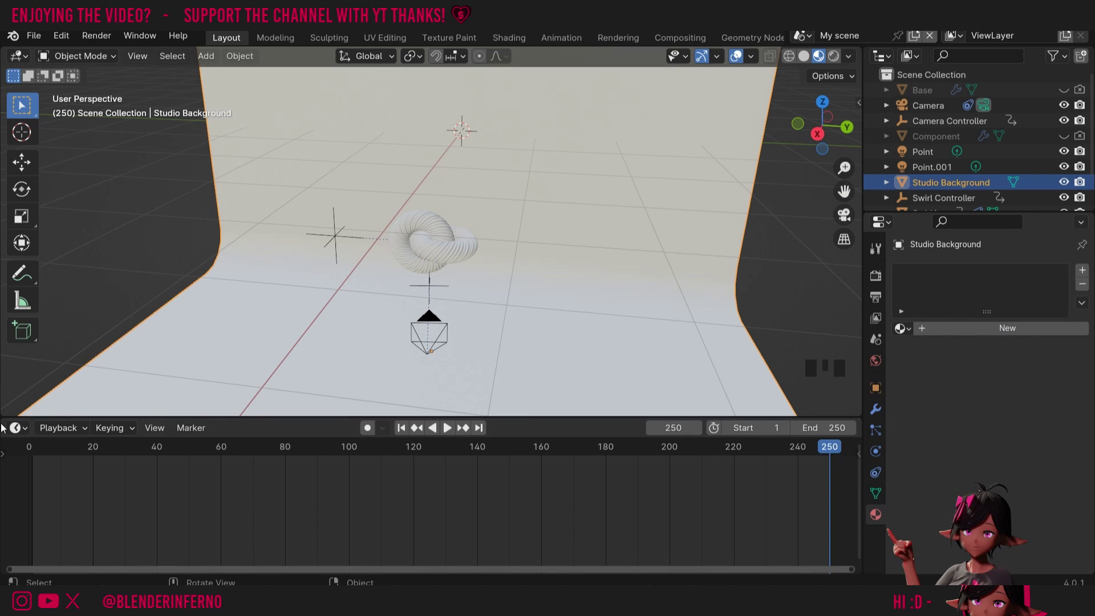
{"action": "left_click", "coordinate": [19, 431]}
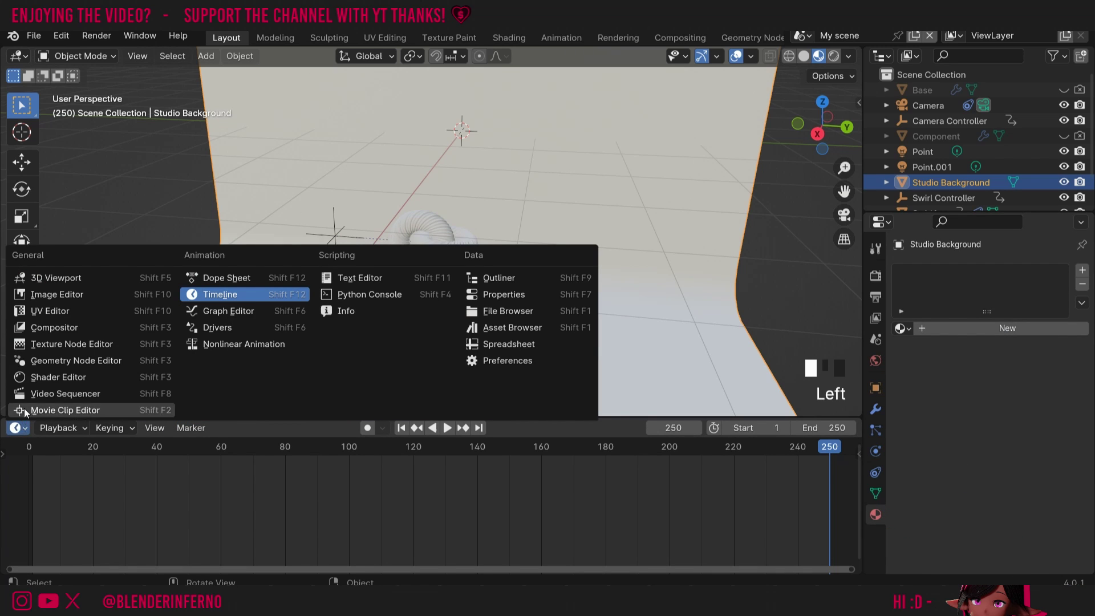
{"action": "left_click", "coordinate": [26, 377]}
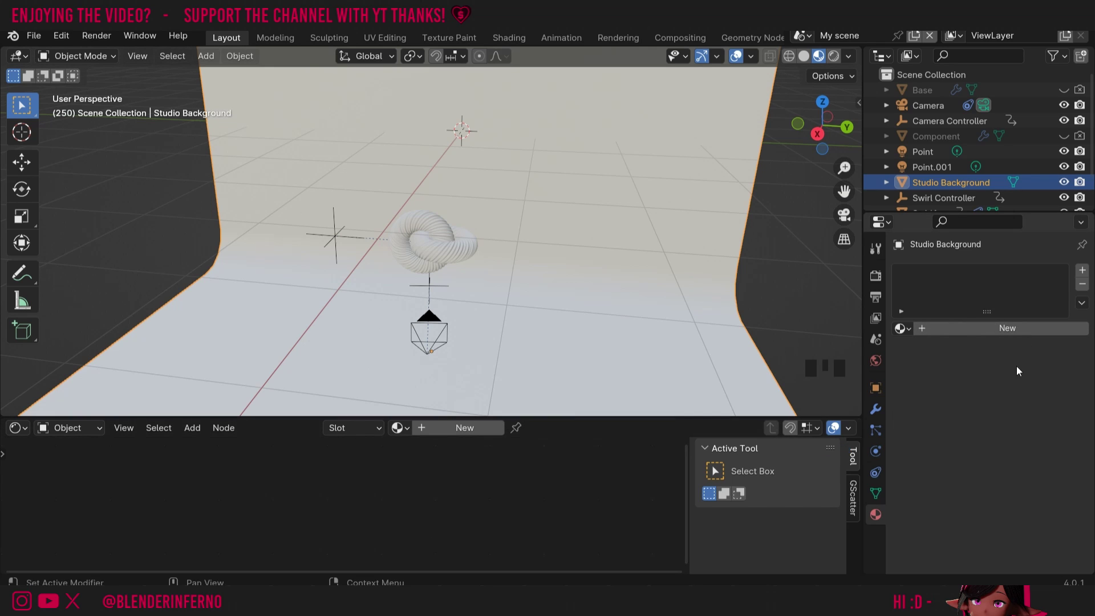
- Create a new backdrop material named 'Studio Background' and enable Fake User on it
{"action": "left_click", "coordinate": [449, 429]}
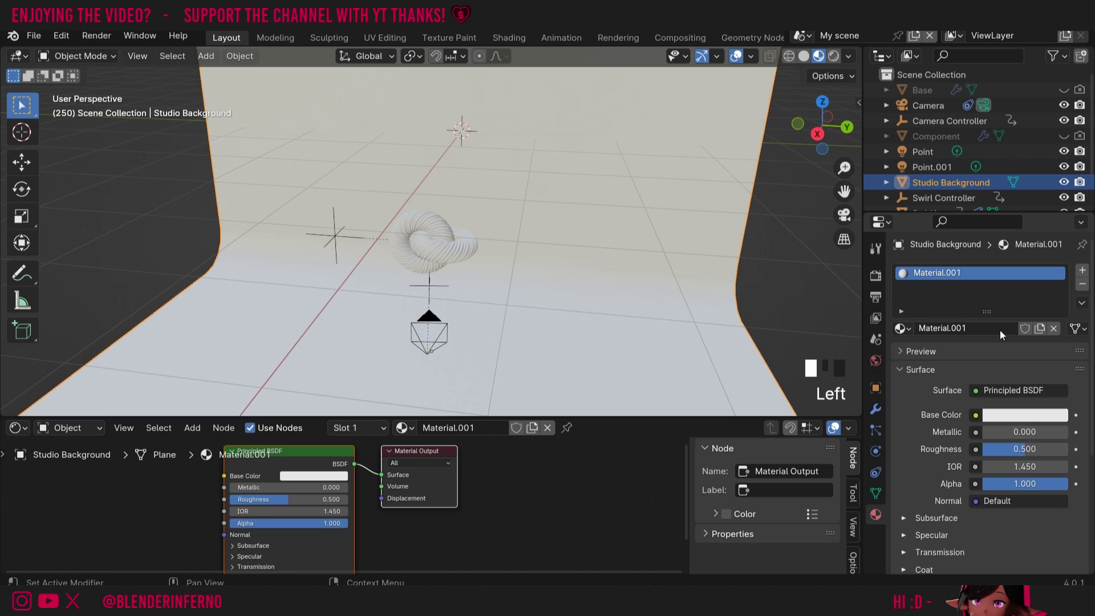
{"action": "left_click", "coordinate": [453, 428]}
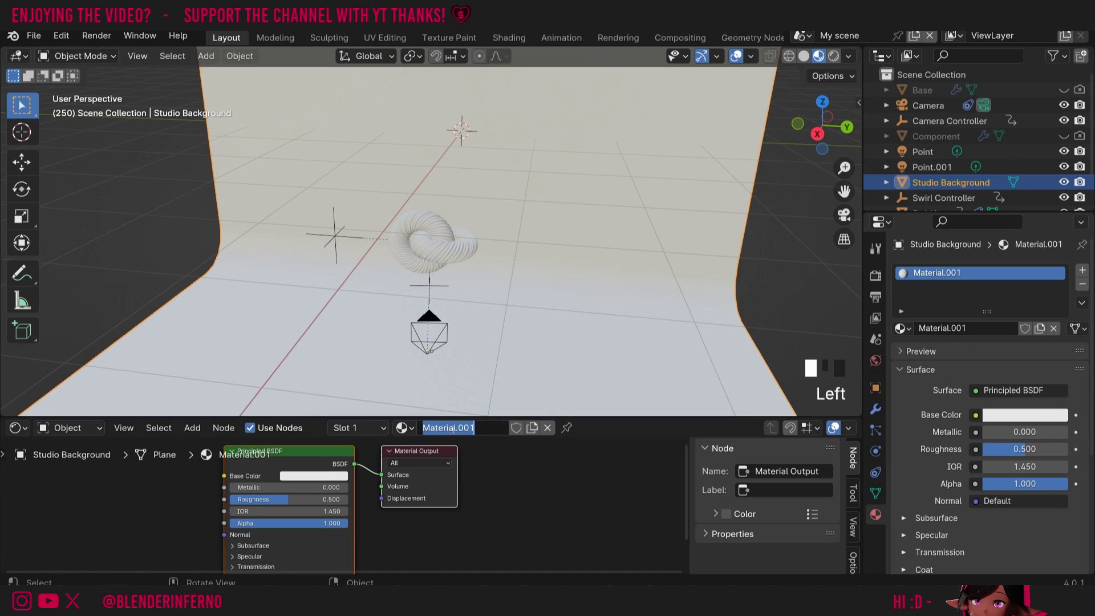
{"action": "type", "text": "St"}
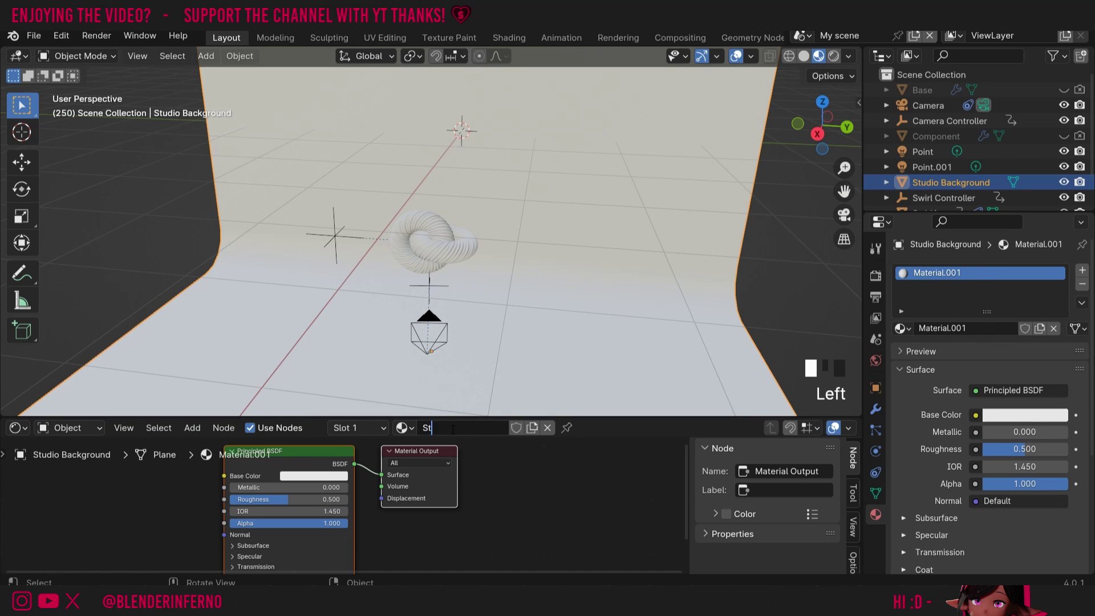
{"action": "type", "text": "udio Background"}
{"action": "key", "text": "Return"}
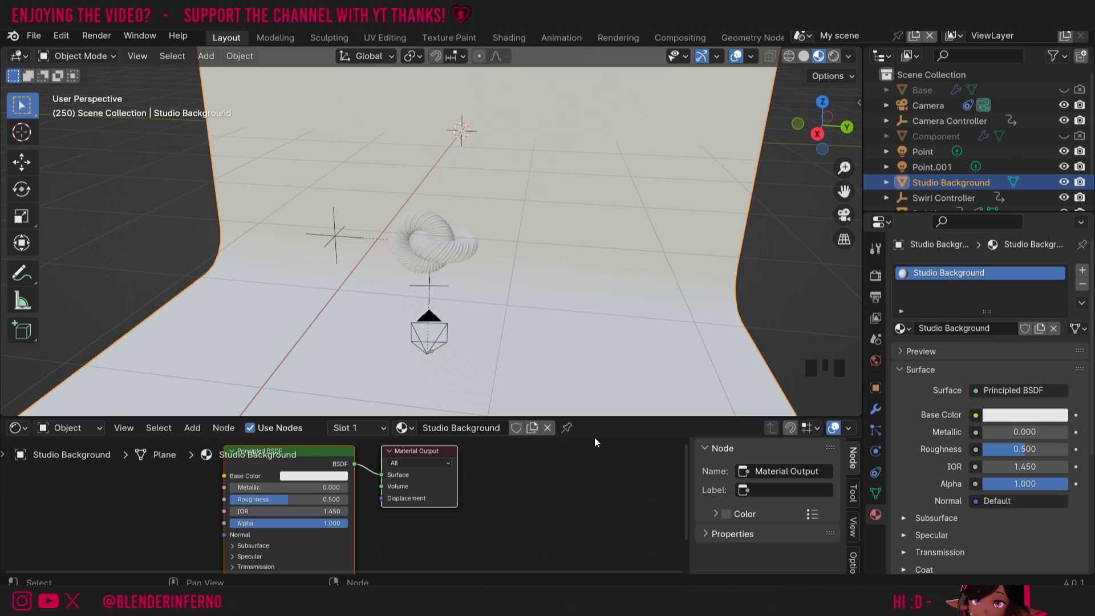
{"action": "left_click", "coordinate": [515, 427]}
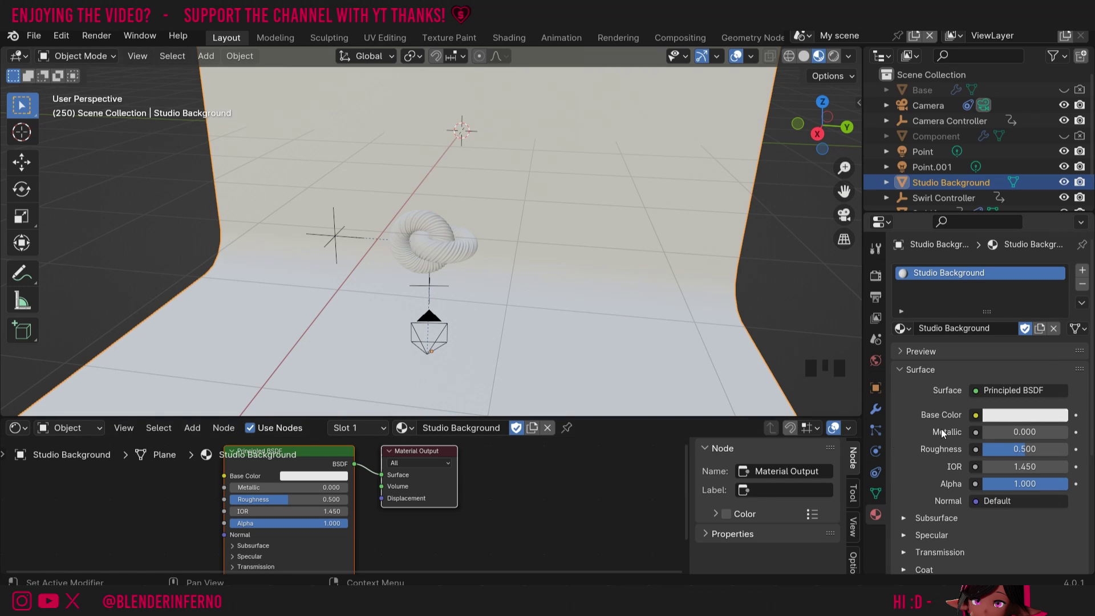
- Set the Studio Background material's roughness to 0.7
{"action": "left_click", "coordinate": [1029, 448]}
{"action": "type", "text": ".7"}
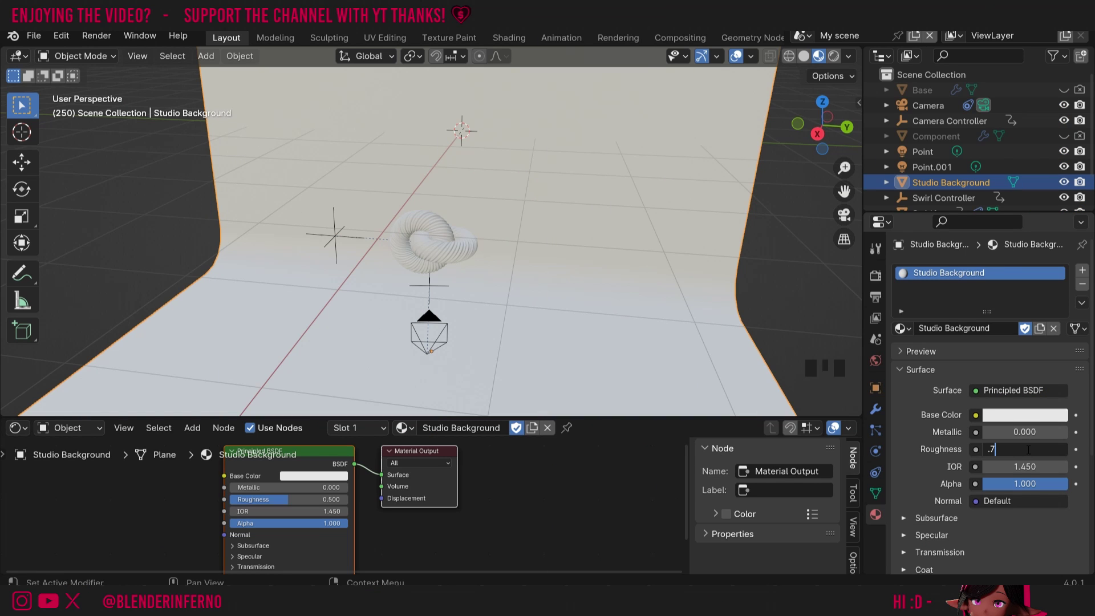
{"action": "key", "text": "Return"}
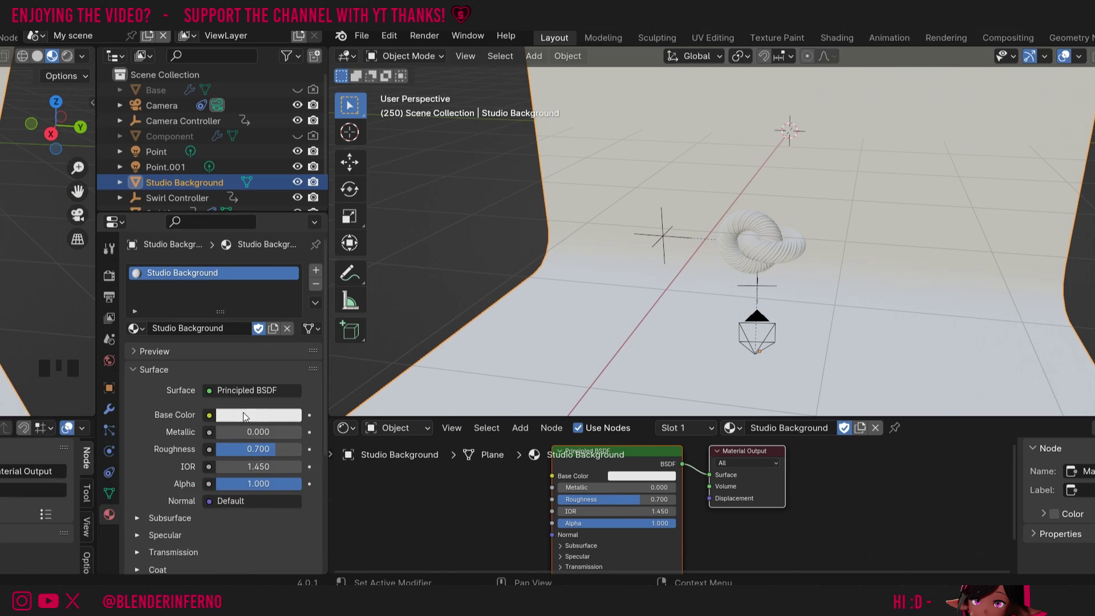
- Check the backdrop's base colour in the picker, then select the first swirl, Swirl1
{"action": "left_click", "coordinate": [1008, 415]}
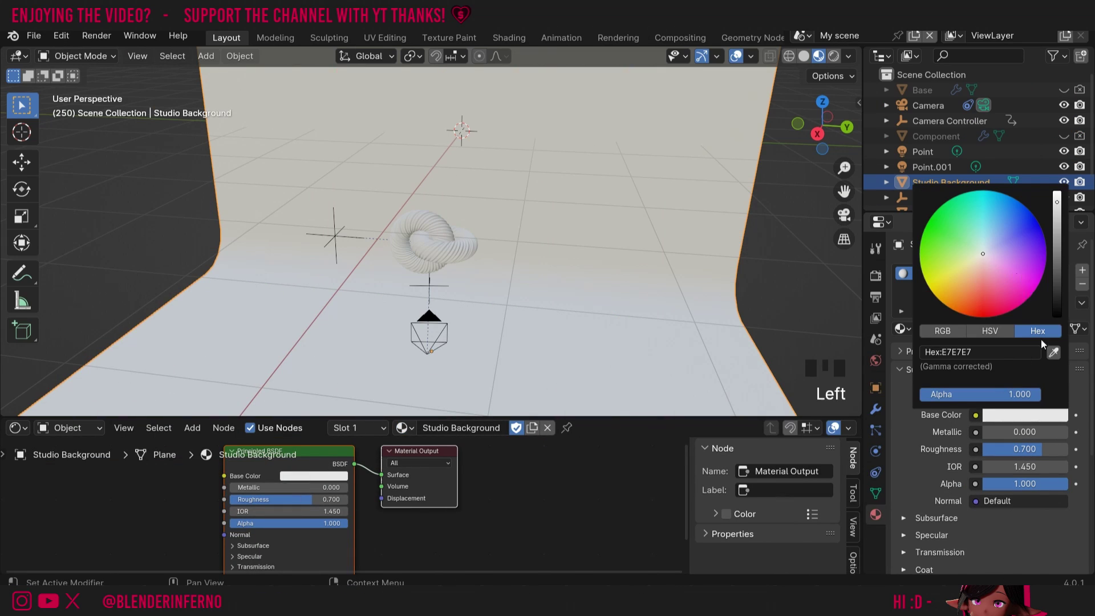
{"action": "left_click", "coordinate": [1004, 415]}
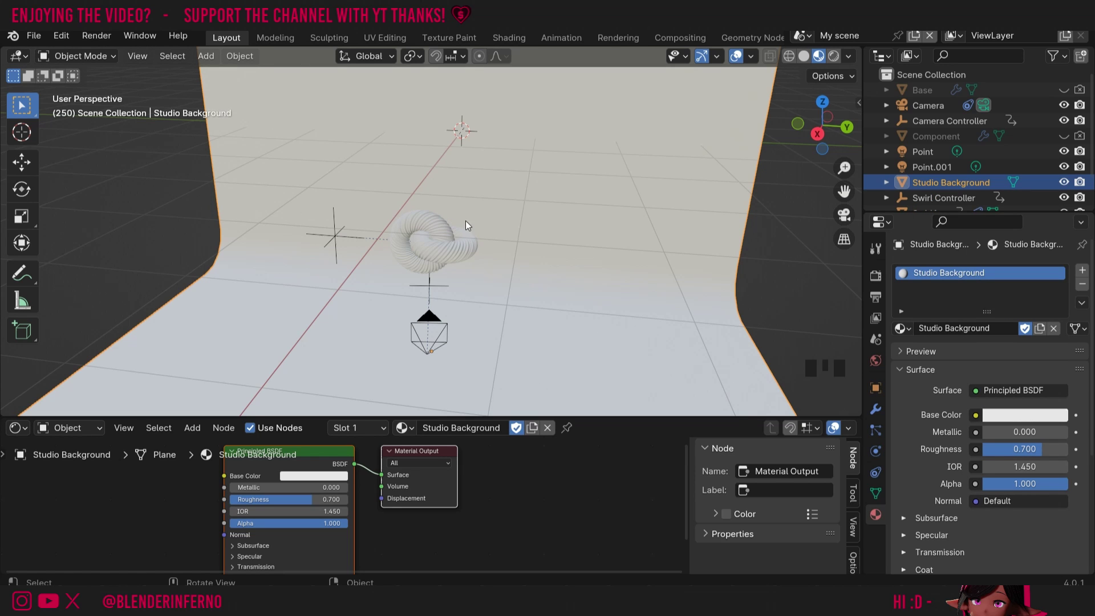
{"action": "left_click", "coordinate": [423, 225]}
- Create a new material for Swirl1, enlarge the node editor, and set Metallic to 1
{"action": "left_click", "coordinate": [459, 429]}
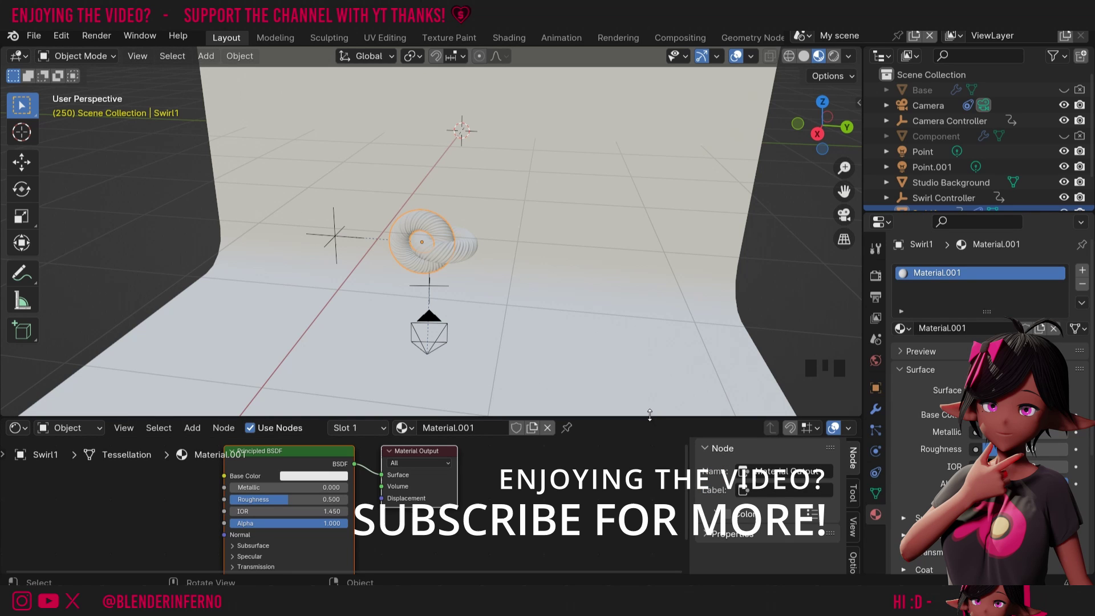
{"action": "left_click_drag", "start_coordinate": [655, 417], "coordinate": [653, 368]}
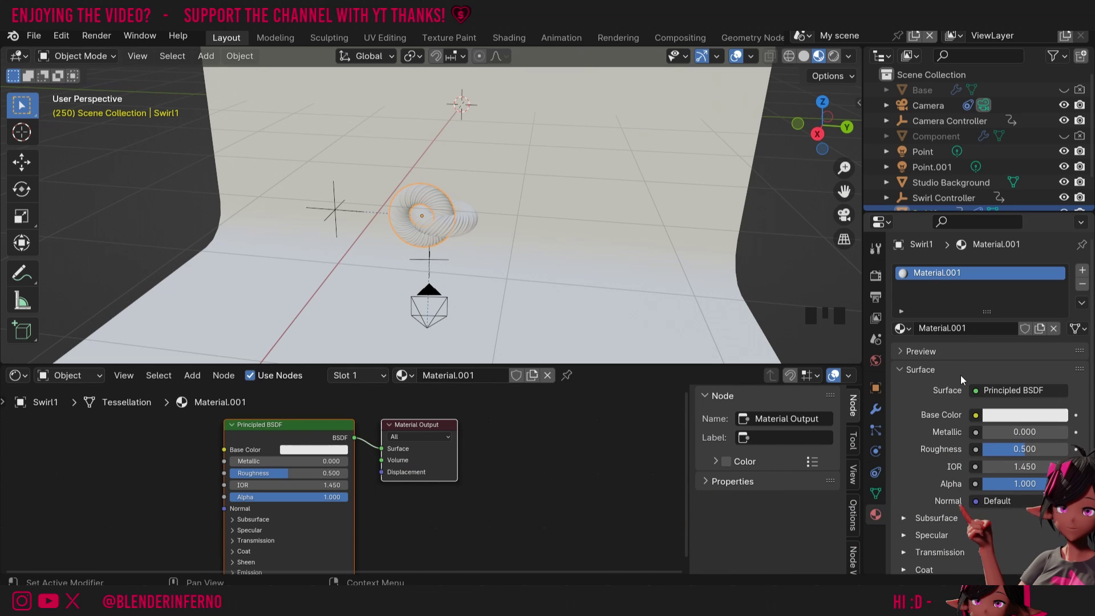
{"action": "left_click_drag", "start_coordinate": [281, 437], "coordinate": [290, 440]}
{"action": "key", "text": "Escape"}
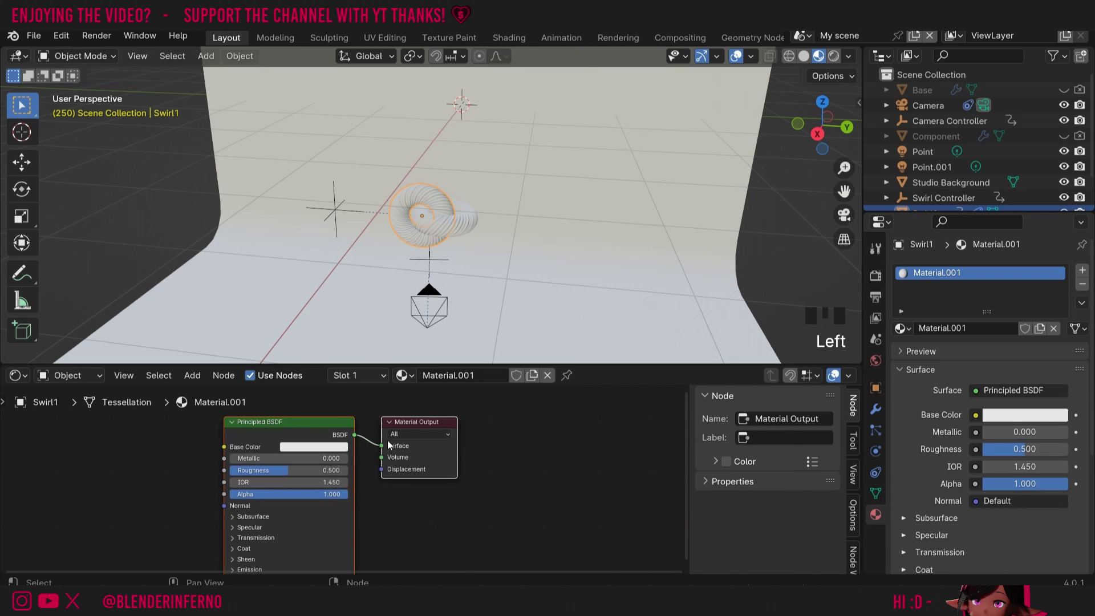
{"action": "left_click", "coordinate": [261, 456]}
{"action": "type", "text": "1"}
{"action": "key", "text": "Return"}
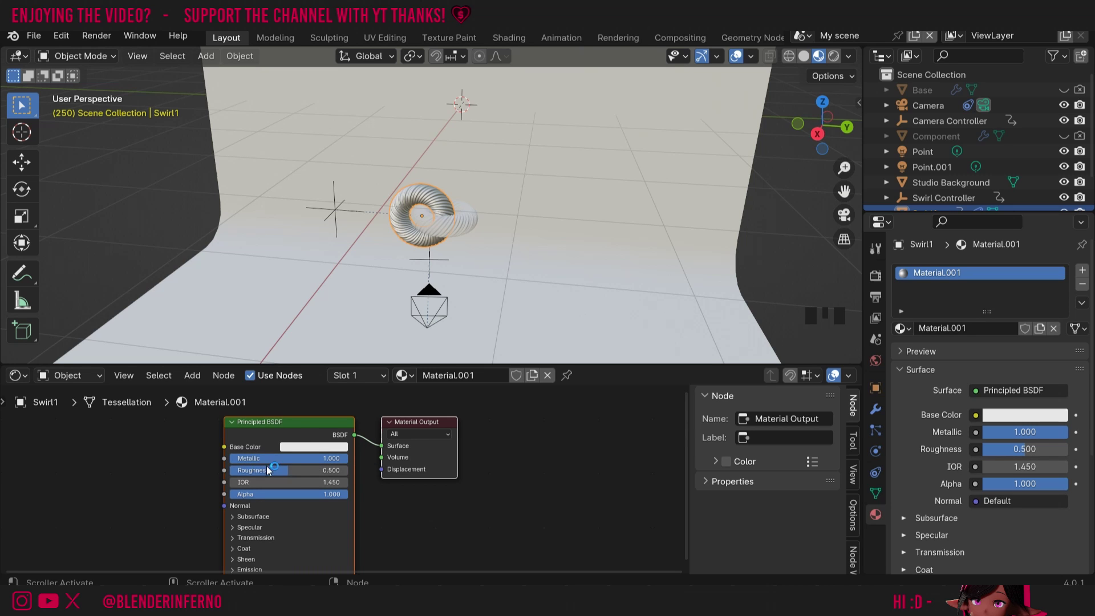
- Lower the swirl material's roughness to 0.15 for a glossy silver finish
{"action": "key", "text": "KP_Decimal"}
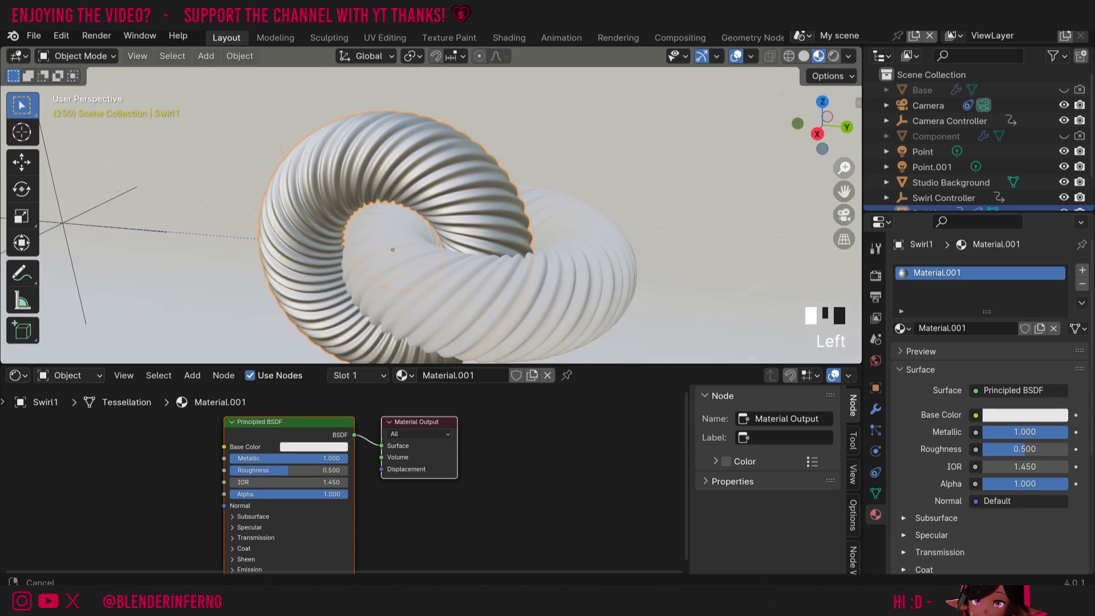
{"action": "left_click_drag", "start_coordinate": [277, 471], "coordinate": [349, 474]}
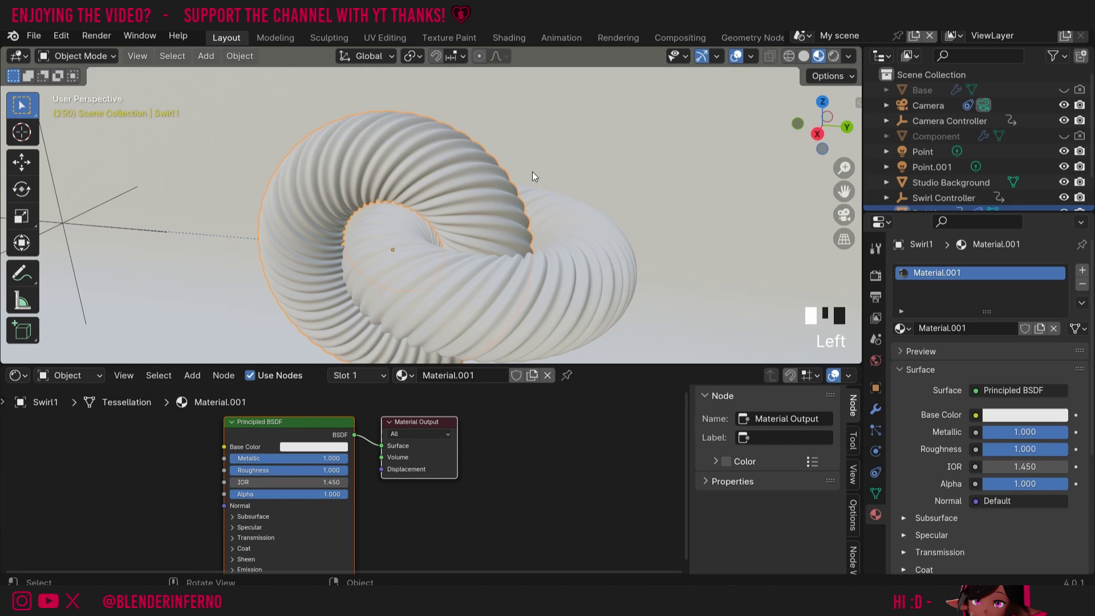
{"action": "left_click_drag", "start_coordinate": [821, 125], "coordinate": [798, 128]}
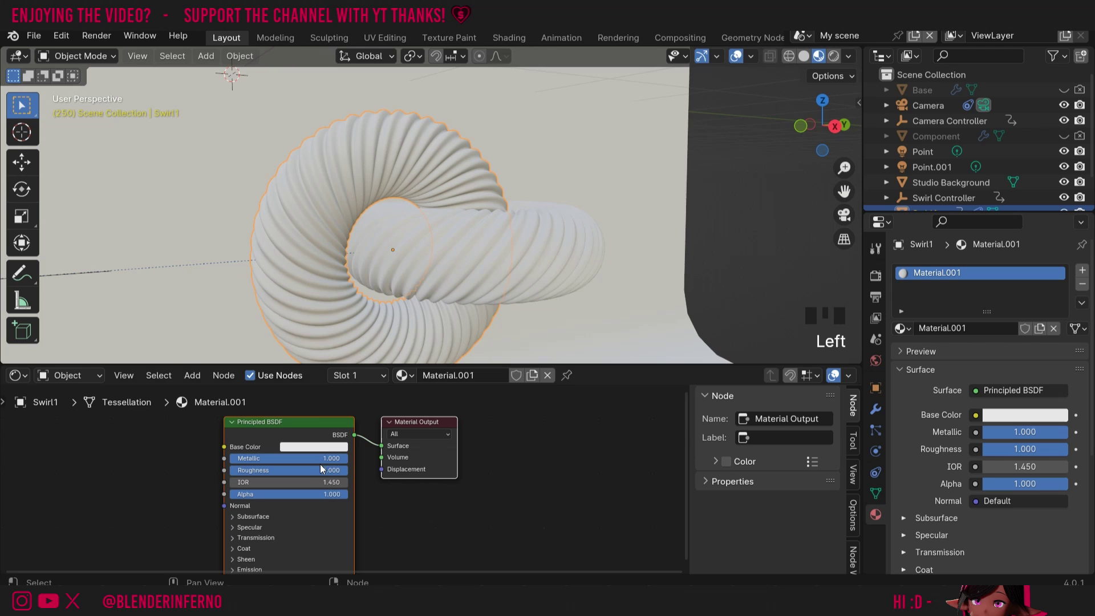
{"action": "double_click", "coordinate": [314, 469]}
{"action": "type", "text": "."}
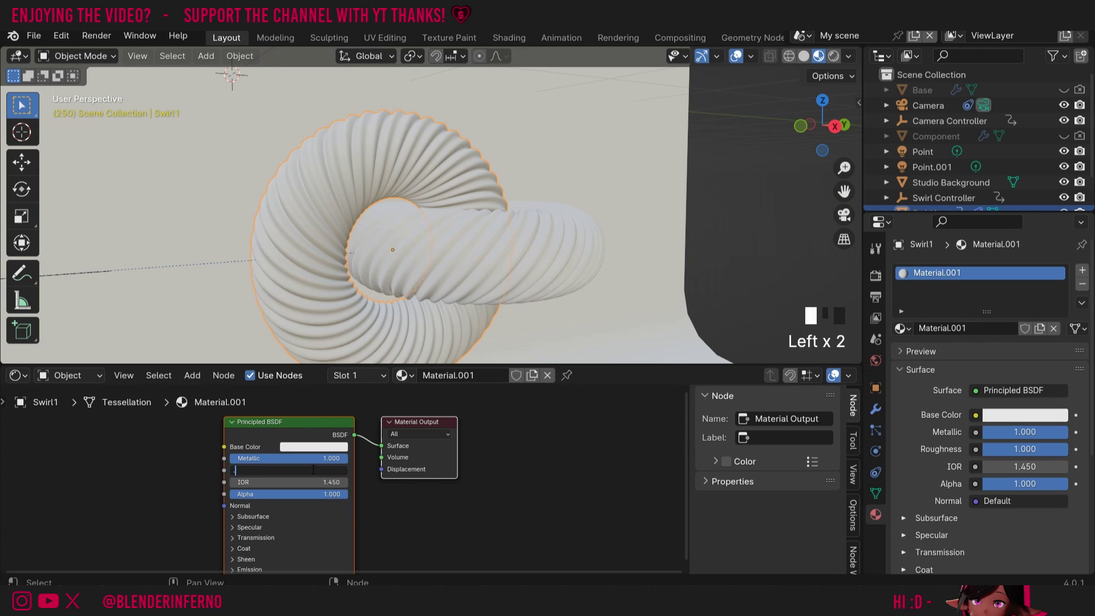
{"action": "type", "text": "5"}
{"action": "key", "text": "Return"}
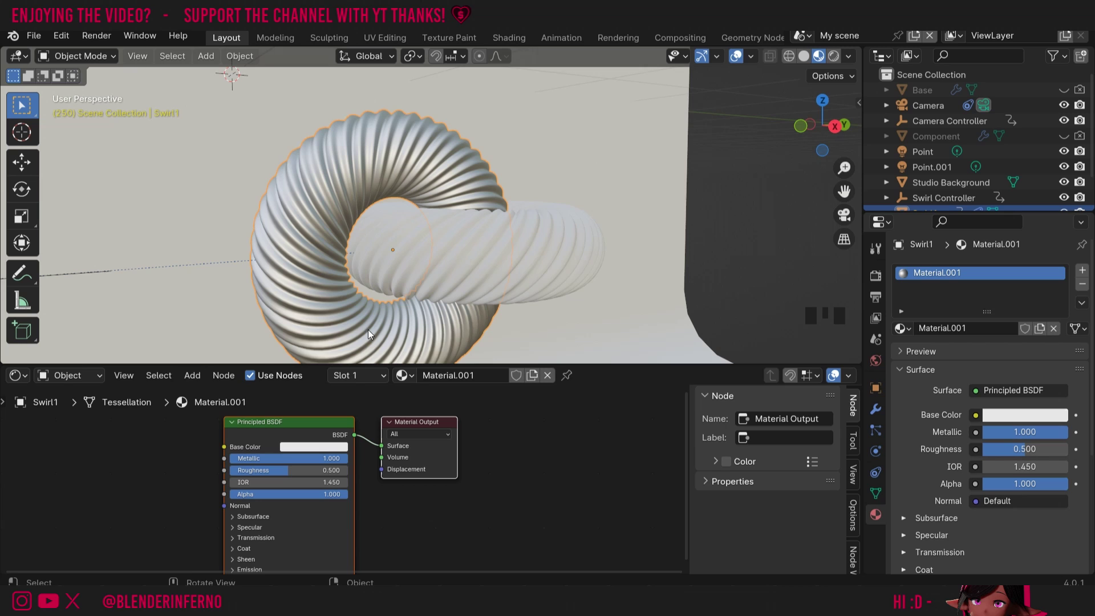
{"action": "left_click", "coordinate": [310, 468]}
{"action": "left_click", "coordinate": [310, 468]}
{"action": "key", "text": "ctrl+z"}
{"action": "left_click_drag", "start_coordinate": [283, 470], "coordinate": [242, 470]}
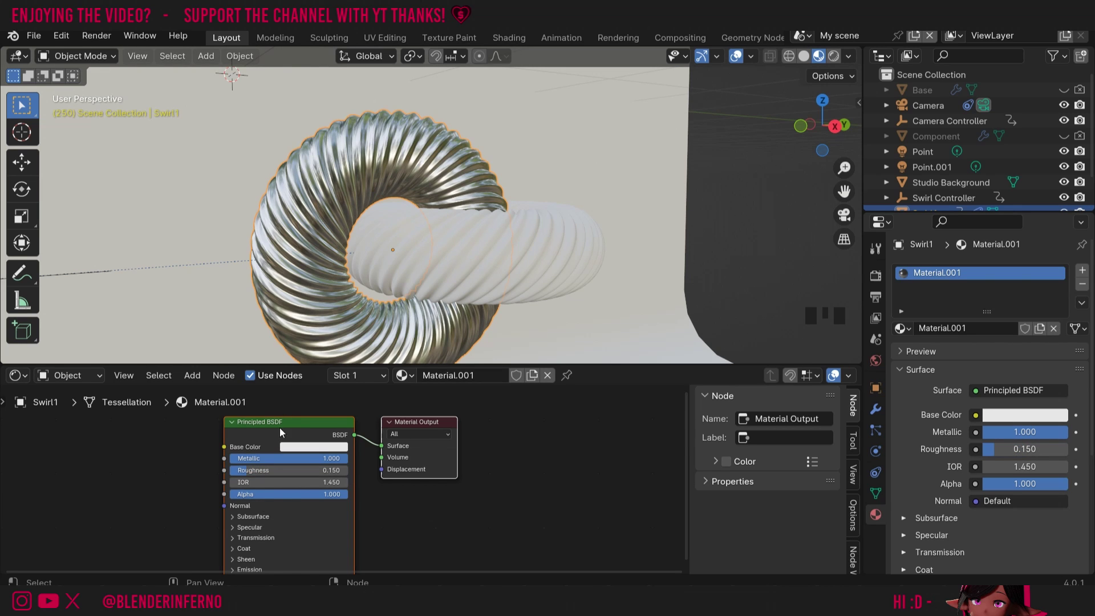
{"action": "left_click_drag", "start_coordinate": [280, 432], "coordinate": [271, 401]}
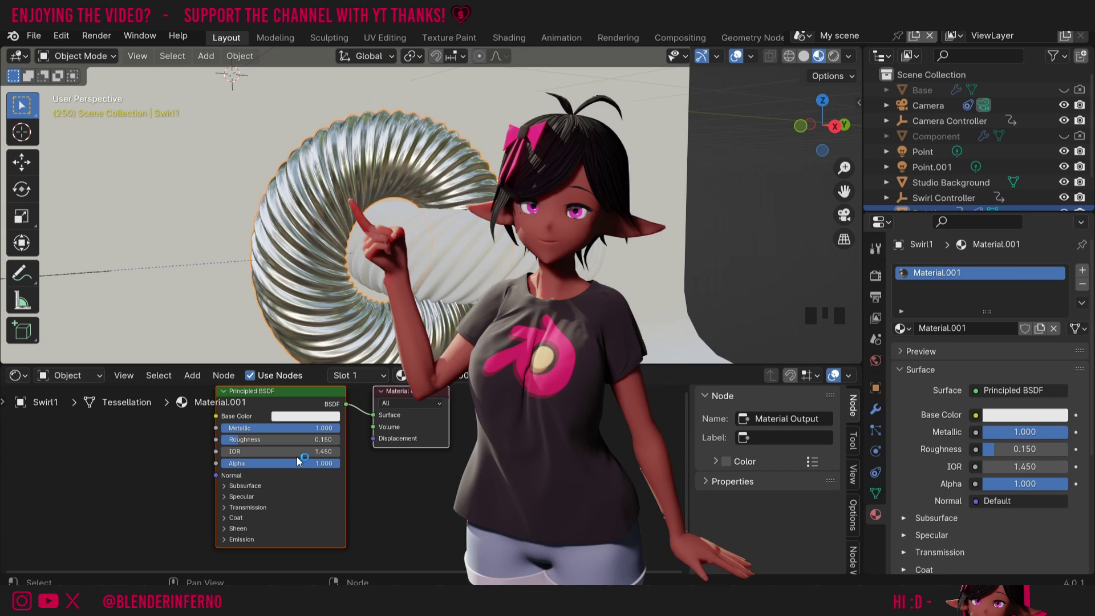
- Change Material.001's Principled BSDF IOR from 1.45 to 0.18
{"action": "left_click", "coordinate": [287, 452]}
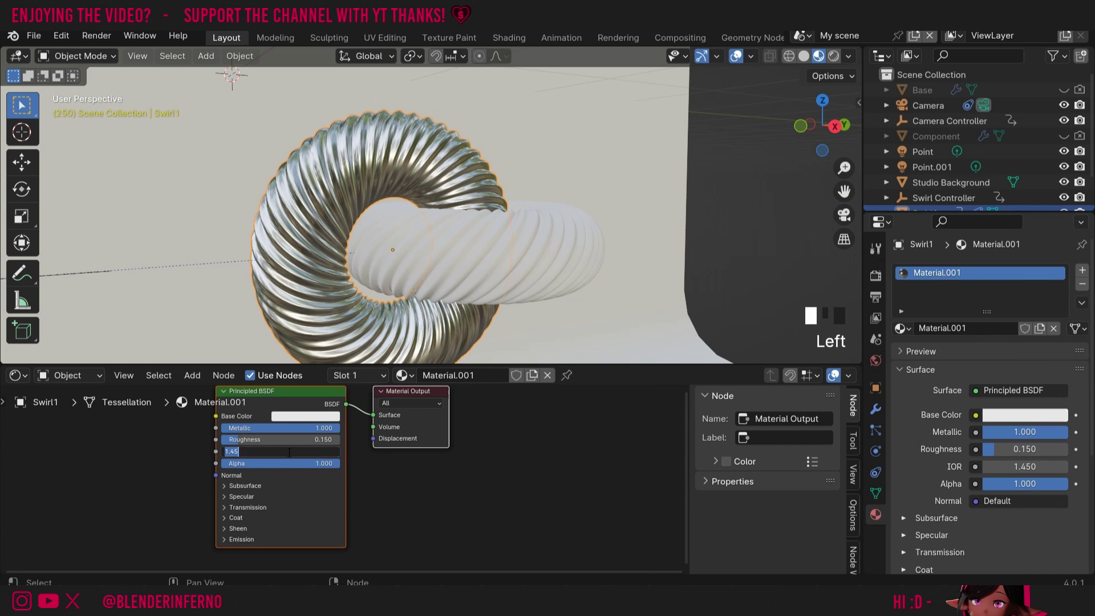
{"action": "type", "text": "0.18"}
{"action": "key", "text": "Return"}
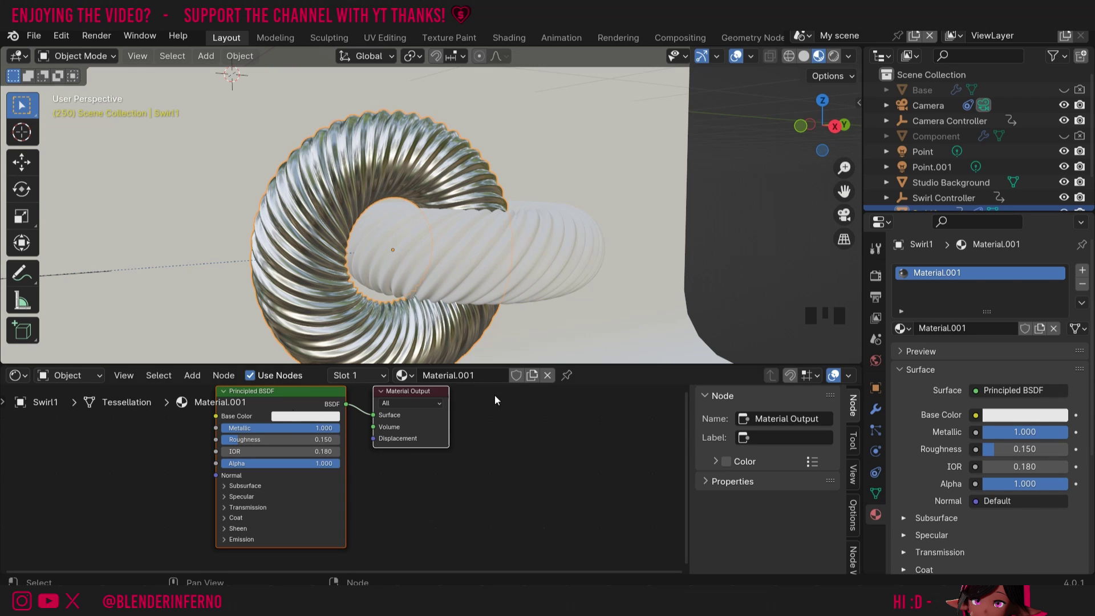
- Select Swirl2, create a new material for it, and rename that material Bronze
{"action": "left_click", "coordinate": [509, 268]}
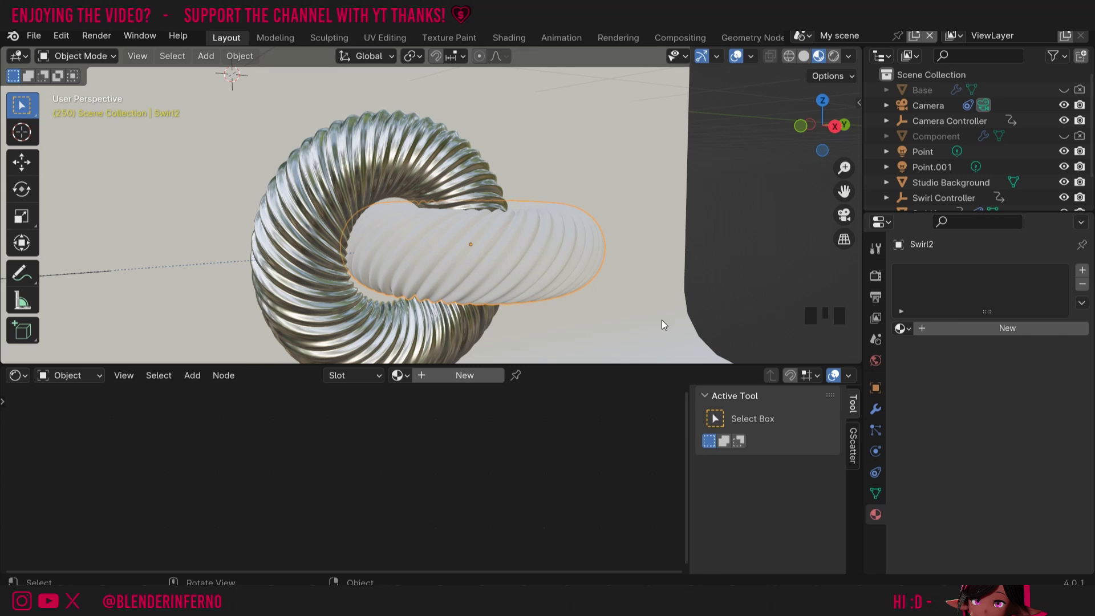
{"action": "left_click", "coordinate": [464, 376]}
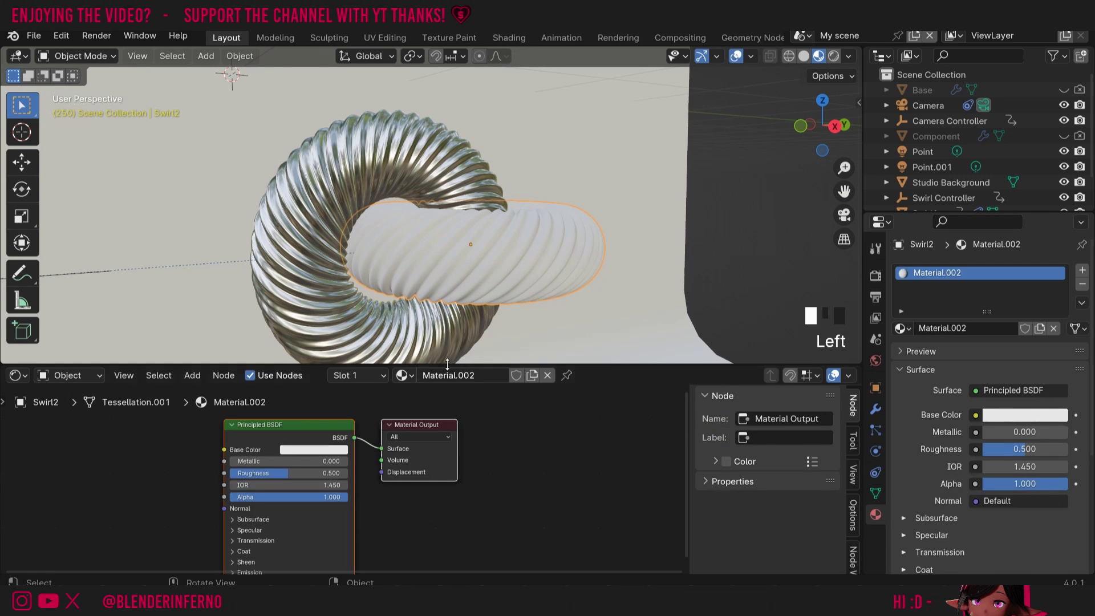
{"action": "double_click", "coordinate": [459, 375]}
{"action": "left_click", "coordinate": [450, 333]}
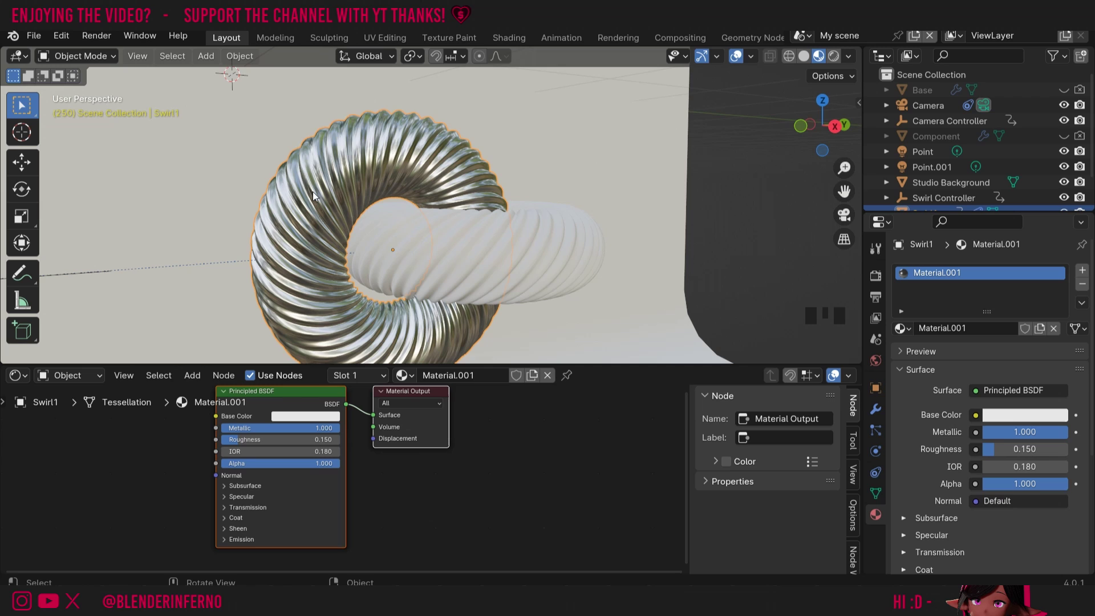
{"action": "left_click", "coordinate": [450, 375]}
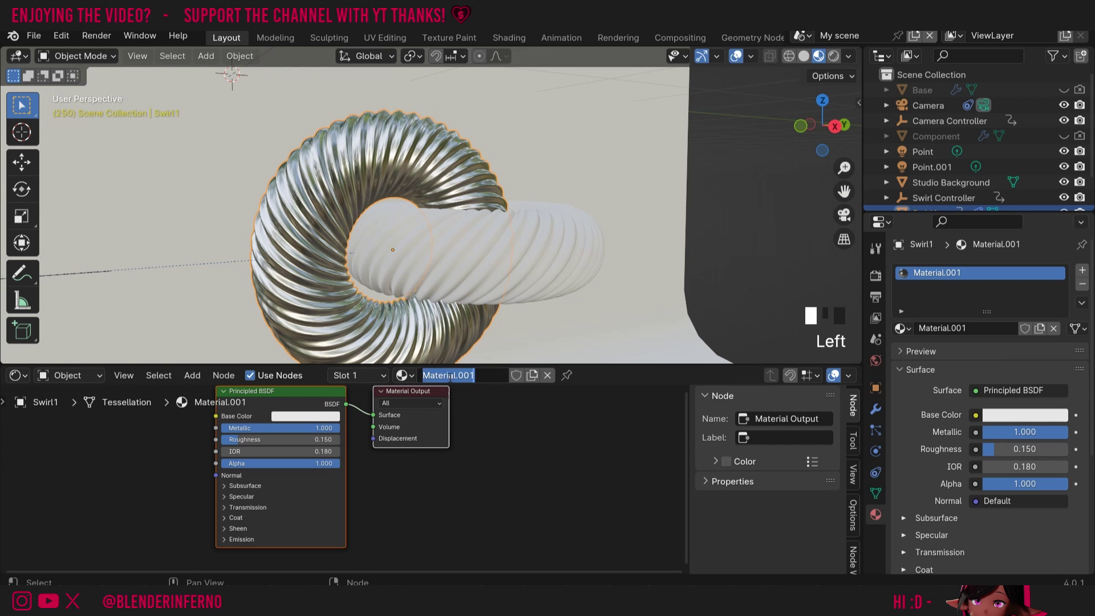
{"action": "left_click", "coordinate": [518, 258]}
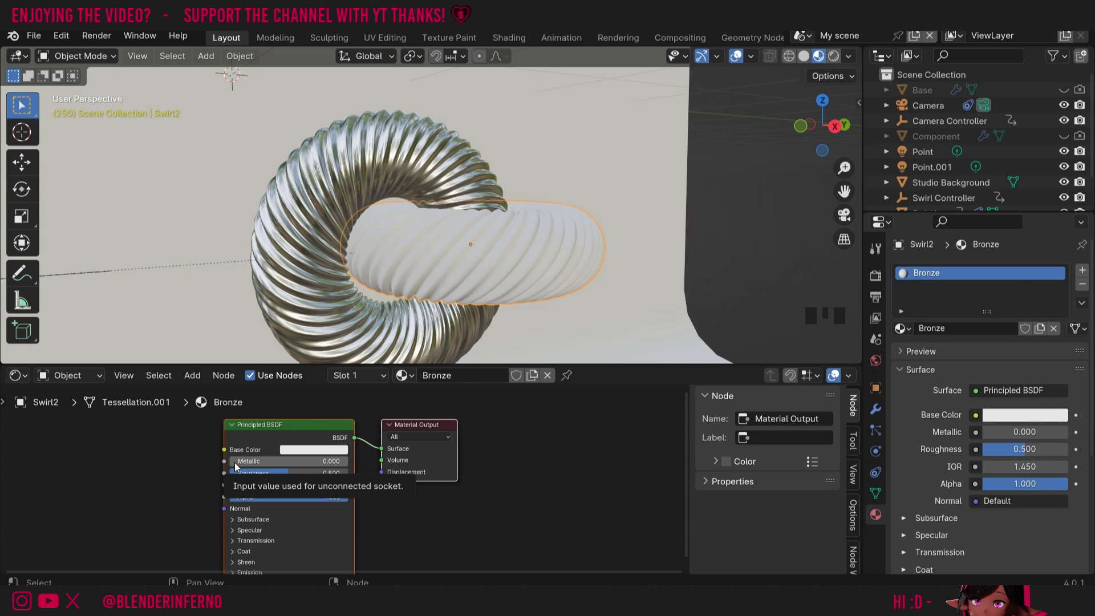
- Make the Bronze material fully metallic with a deep orange base colour
{"action": "left_click_drag", "start_coordinate": [236, 466], "coordinate": [272, 473]}
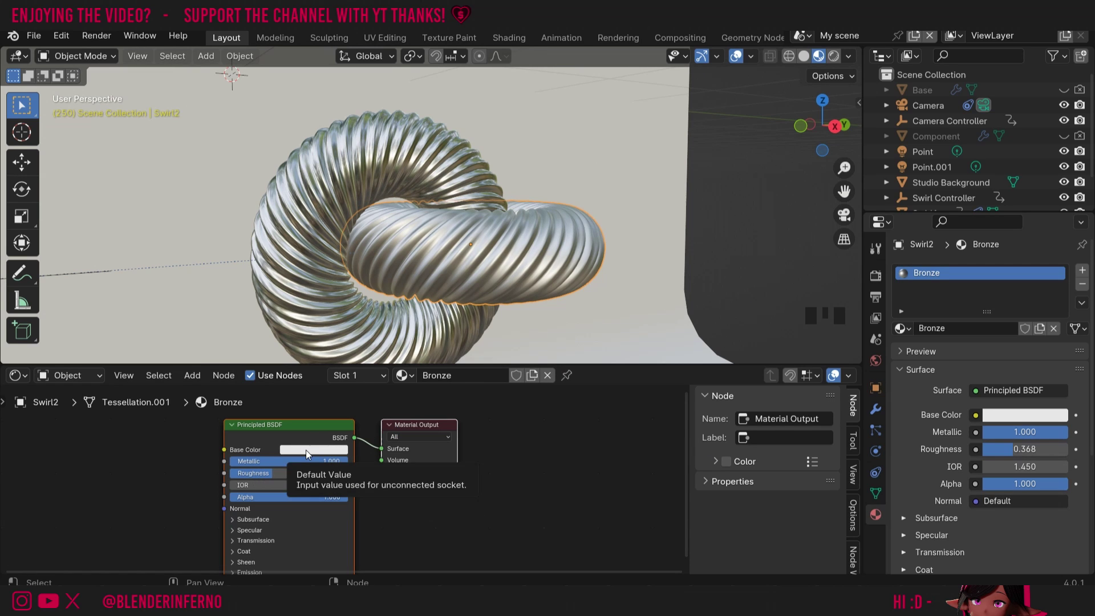
{"action": "left_click", "coordinate": [294, 450]}
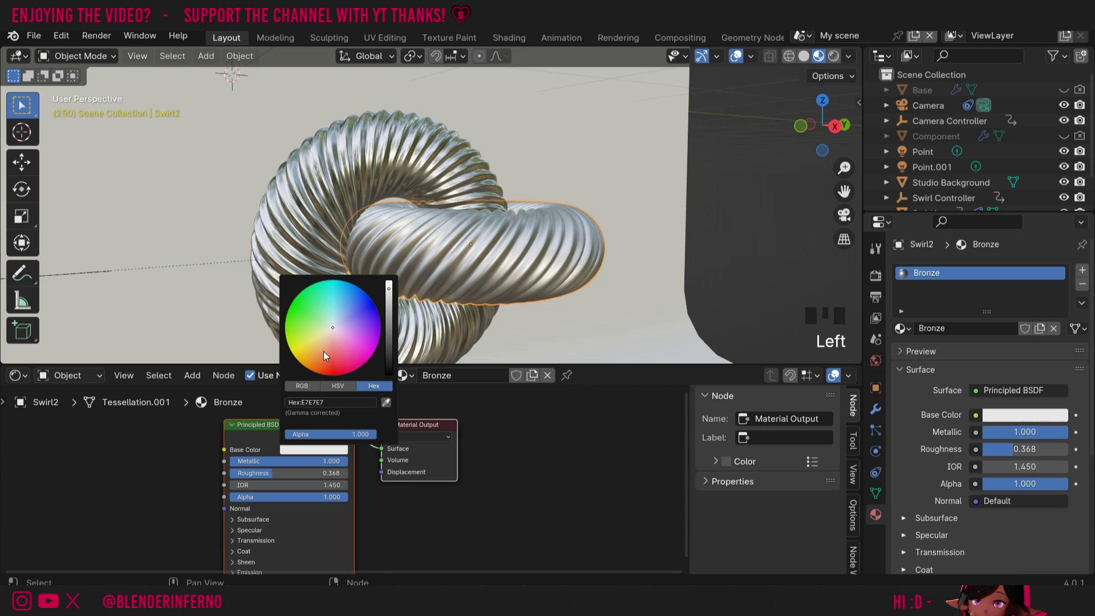
{"action": "left_click", "coordinate": [317, 358]}
{"action": "left_click_drag", "start_coordinate": [318, 355], "coordinate": [312, 354]}
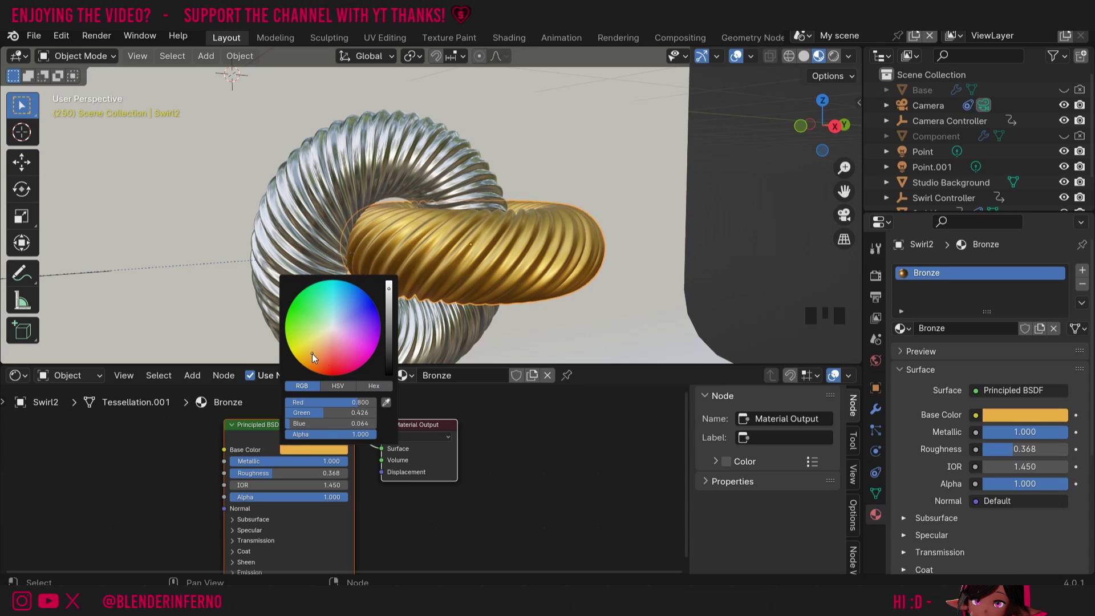
{"action": "left_click", "coordinate": [315, 362]}
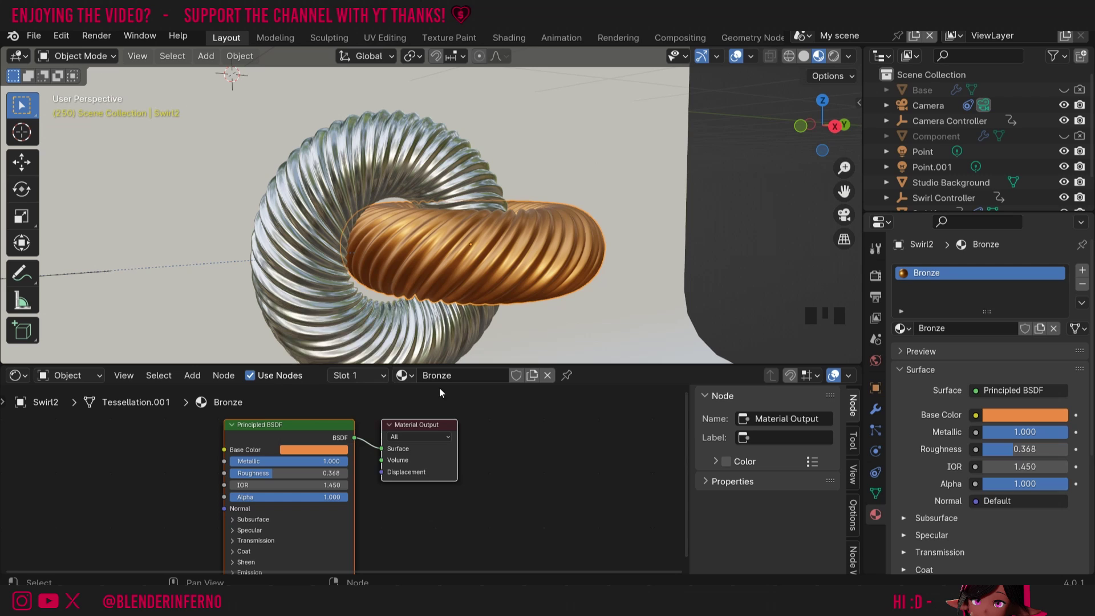
{"action": "left_click", "coordinate": [329, 445]}
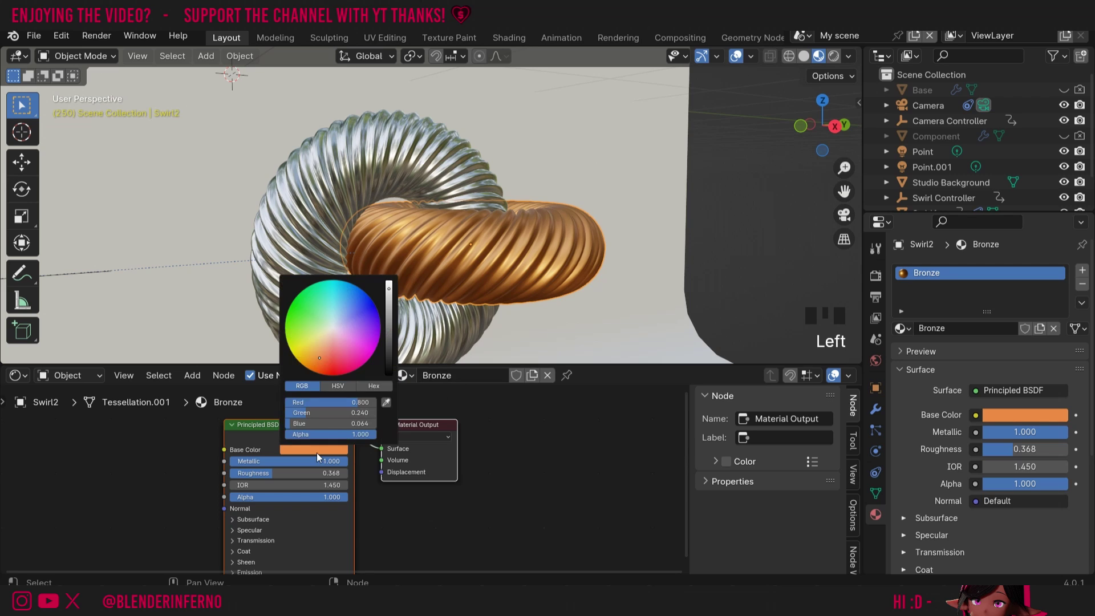
{"action": "left_click", "coordinate": [376, 388]}
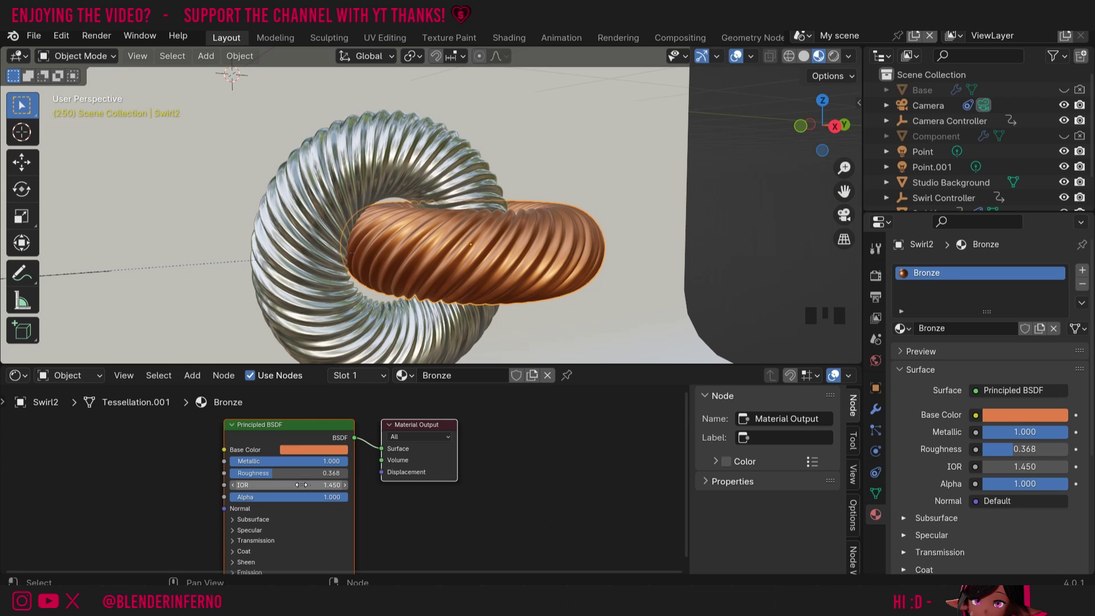
- Set the Bronze material's IOR to 1.18
{"action": "left_click", "coordinate": [301, 484]}
{"action": "type", "text": "1"}
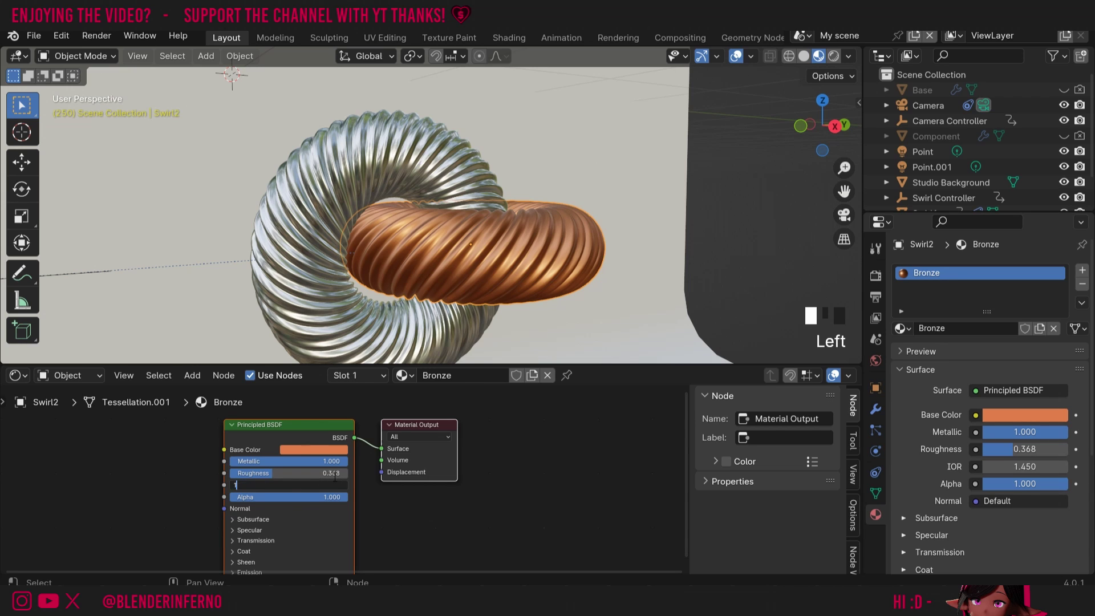
{"action": "type", "text": ".18"}
{"action": "key", "text": "Return"}
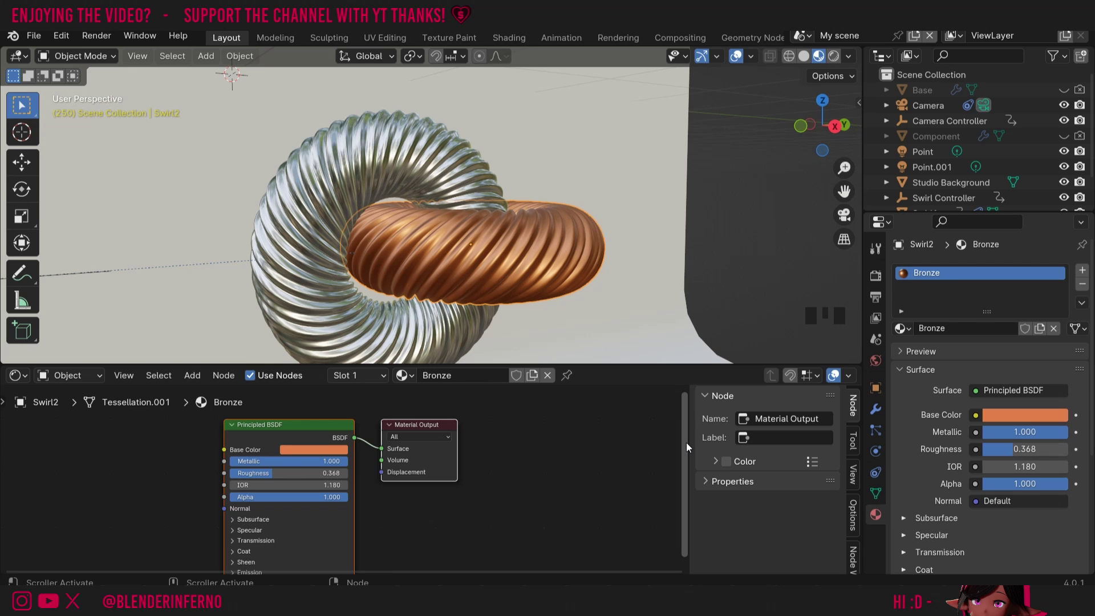
{"action": "mouse_move", "coordinate": [682, 444]}
{"action": "left_mouse_down"}
{"action": "mouse_move", "coordinate": [682, 482]}
{"action": "mouse_move", "coordinate": [682, 465]}
{"action": "left_mouse_up"}
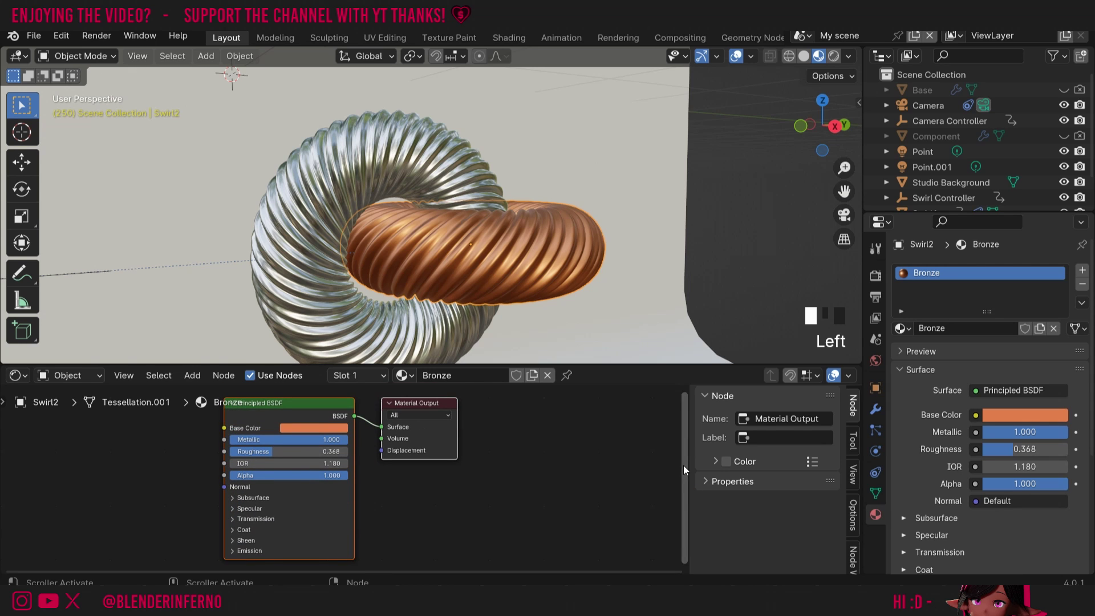
{"action": "left_click_drag", "start_coordinate": [822, 122], "coordinate": [812, 127]}
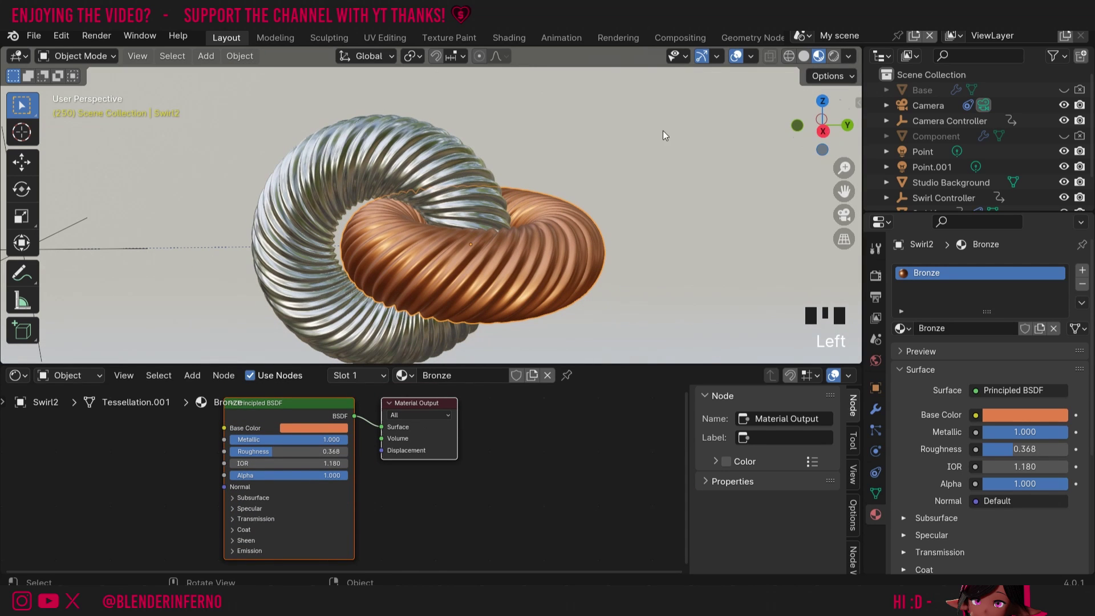
- Select the silver outer ring and add a Musgrave Texture node left of its shader
{"action": "left_click", "coordinate": [321, 170]}
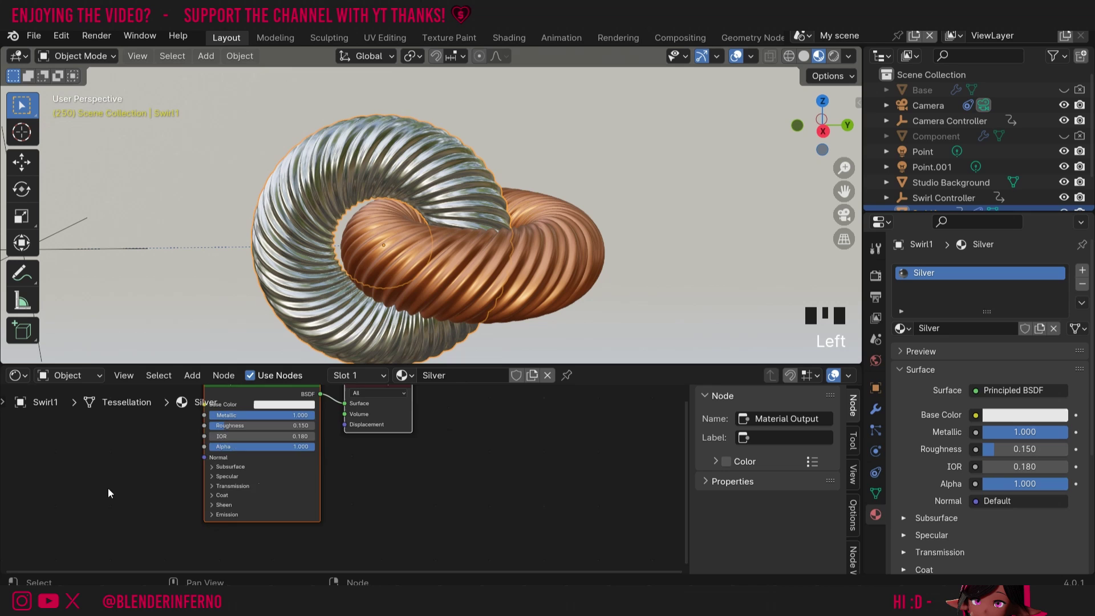
{"action": "scroll", "coordinate": [108, 487], "scroll_direction": "down", "scroll_amount": 3}
{"action": "left_click_drag", "start_coordinate": [385, 569], "coordinate": [210, 555]}
{"action": "key", "text": "shift+a"}
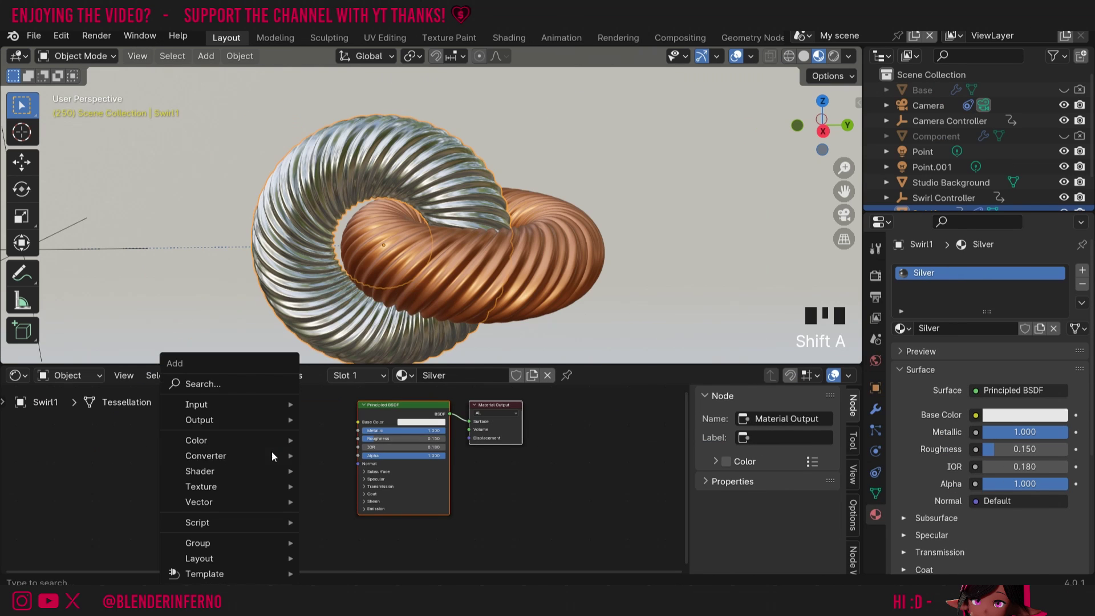
{"action": "mouse_move", "coordinate": [235, 487]}
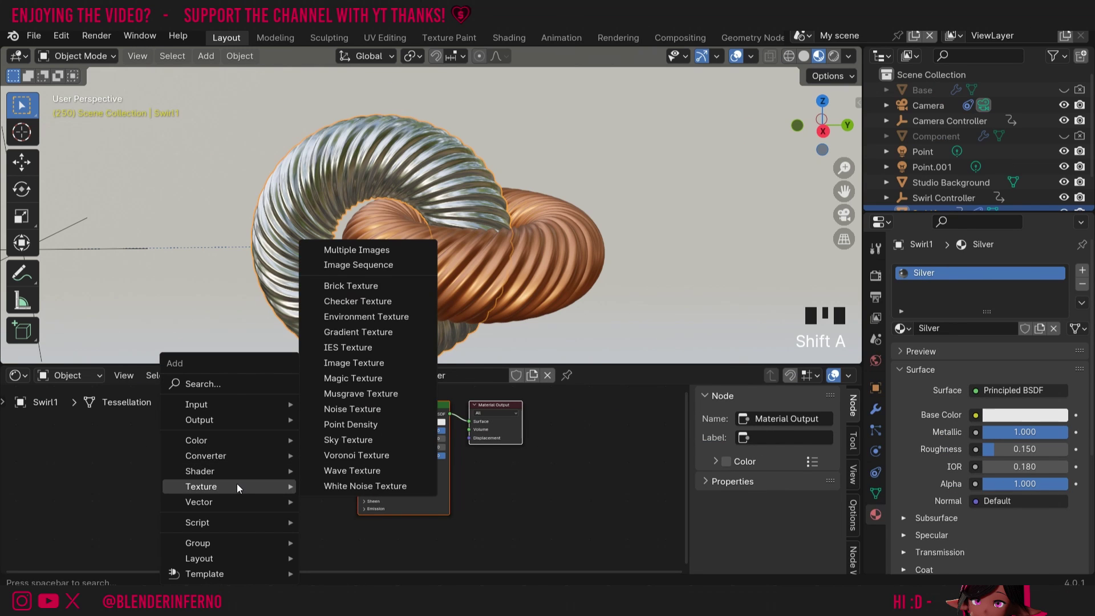
{"action": "left_click", "coordinate": [381, 391]}
{"action": "left_click", "coordinate": [233, 438]}
- Wire the Musgrave output into the Material Output Surface to preview its black-and-white noise
{"action": "left_click_drag", "start_coordinate": [246, 438], "coordinate": [478, 422]}
{"action": "middle_click_drag", "start_coordinate": [576, 344], "coordinate": [805, 149]}
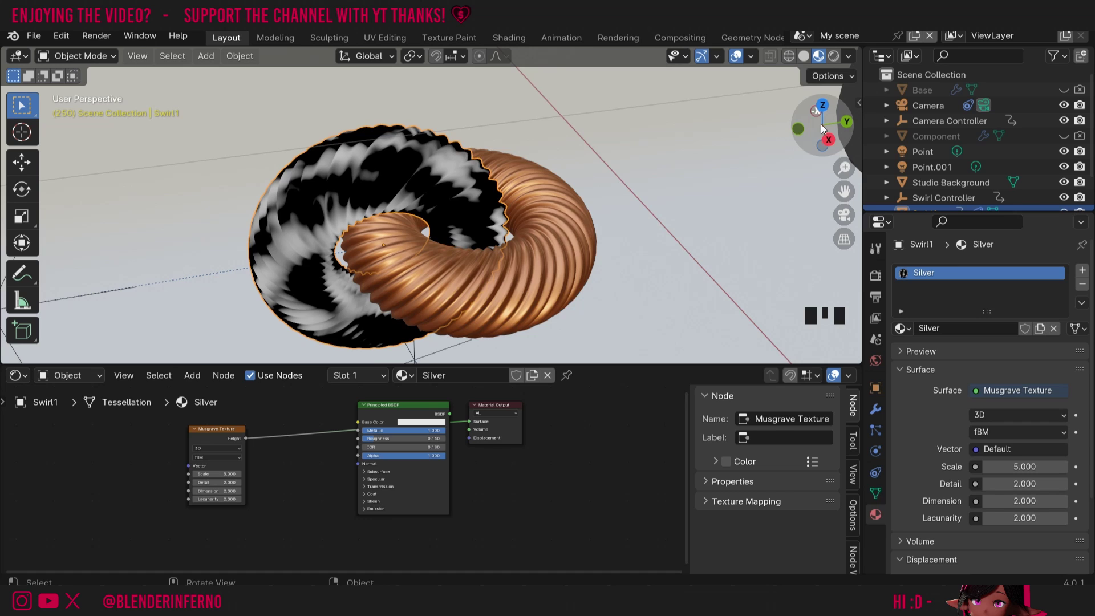
{"action": "left_click_drag", "start_coordinate": [822, 127], "coordinate": [764, 131]}
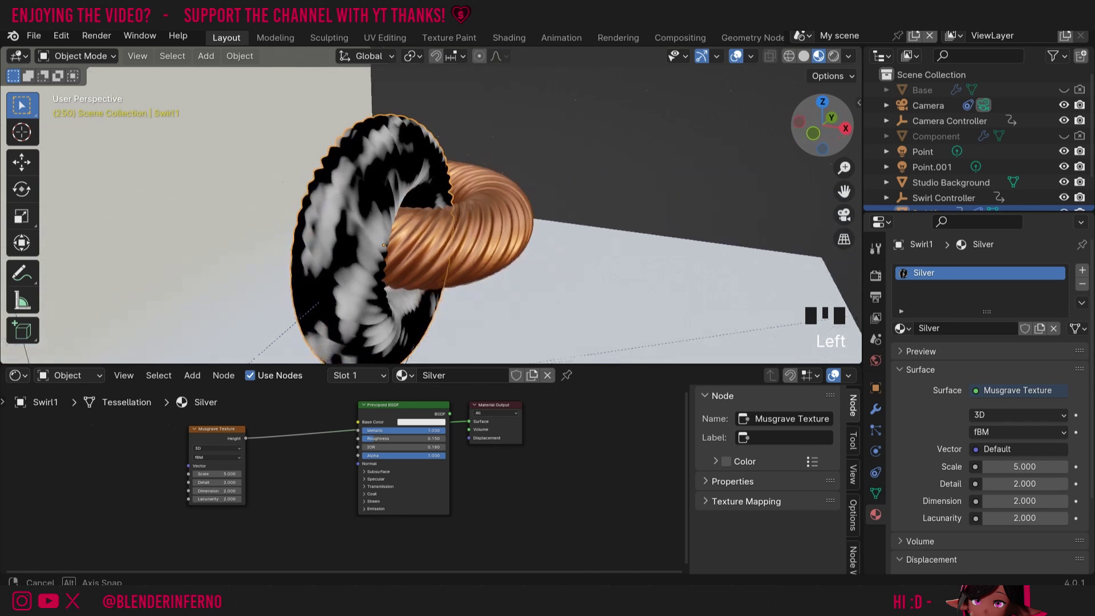
{"action": "right_click", "coordinate": [764, 131]}
{"action": "left_click_drag", "start_coordinate": [209, 433], "coordinate": [248, 433]}
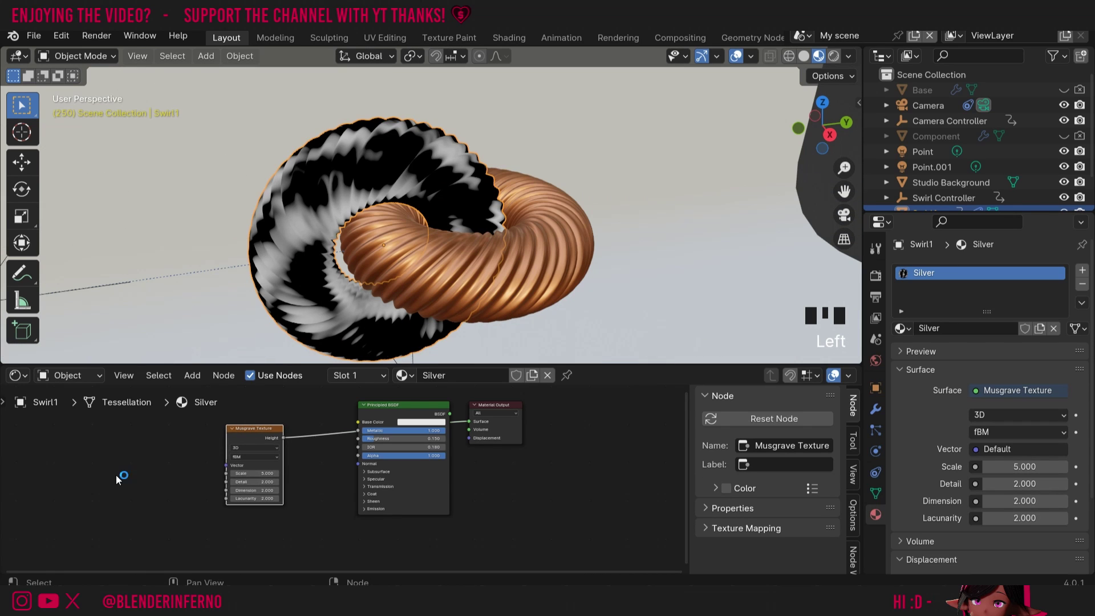
- Add a Texture Coordinate node and link its Object output to the Musgrave Vector input
{"action": "key", "text": "shift+a"}
{"action": "mouse_move", "coordinate": [86, 392]}
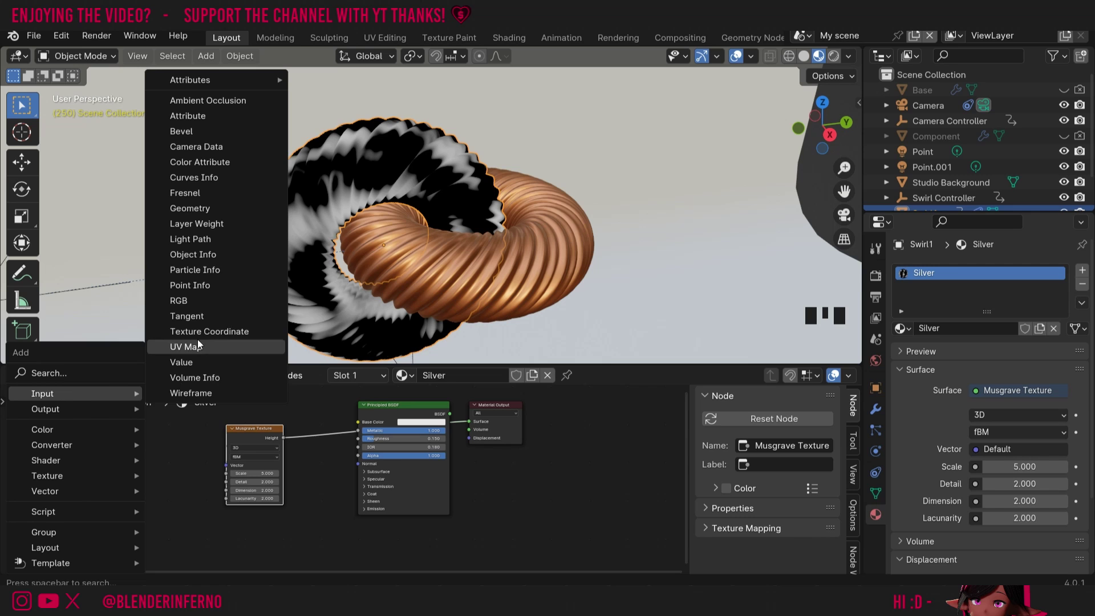
{"action": "left_click", "coordinate": [197, 331]}
{"action": "left_click", "coordinate": [127, 476]}
{"action": "left_click_drag", "start_coordinate": [798, 127], "coordinate": [848, 129]}
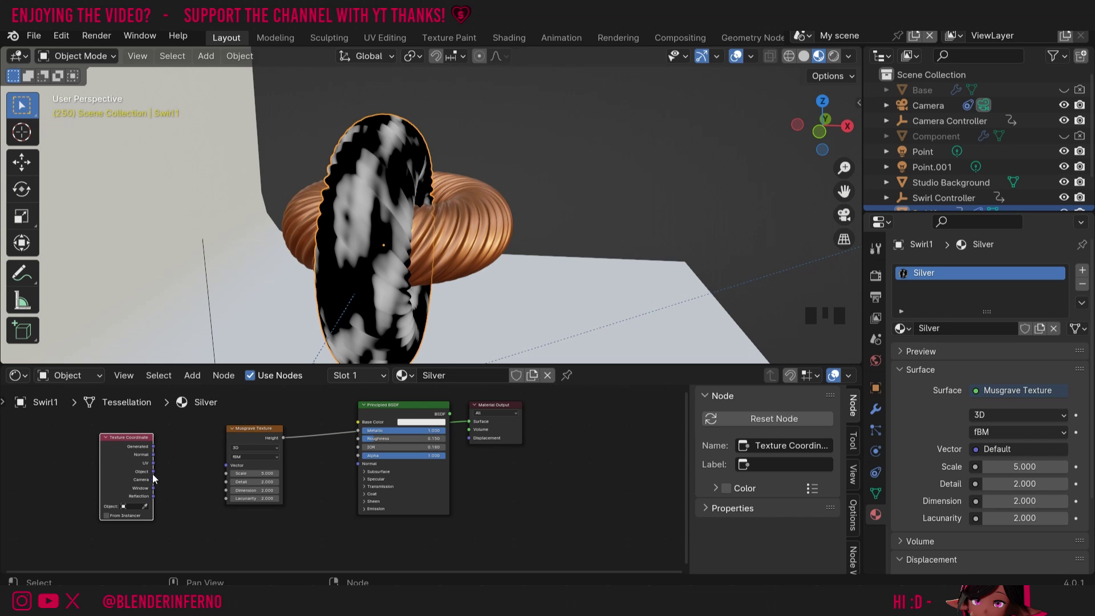
{"action": "left_click_drag", "start_coordinate": [153, 472], "coordinate": [224, 467]}
{"action": "left_click_drag", "start_coordinate": [821, 125], "coordinate": [786, 127]}
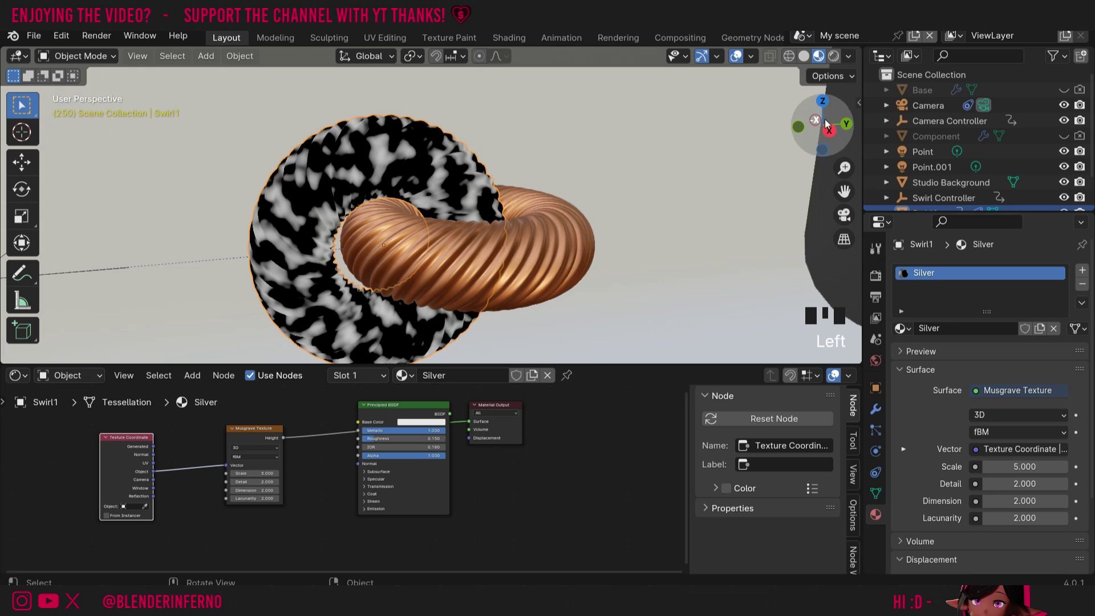
- Set the Musgrave Texture Scale to 3
{"action": "left_click_drag", "start_coordinate": [262, 478], "coordinate": [234, 479]}
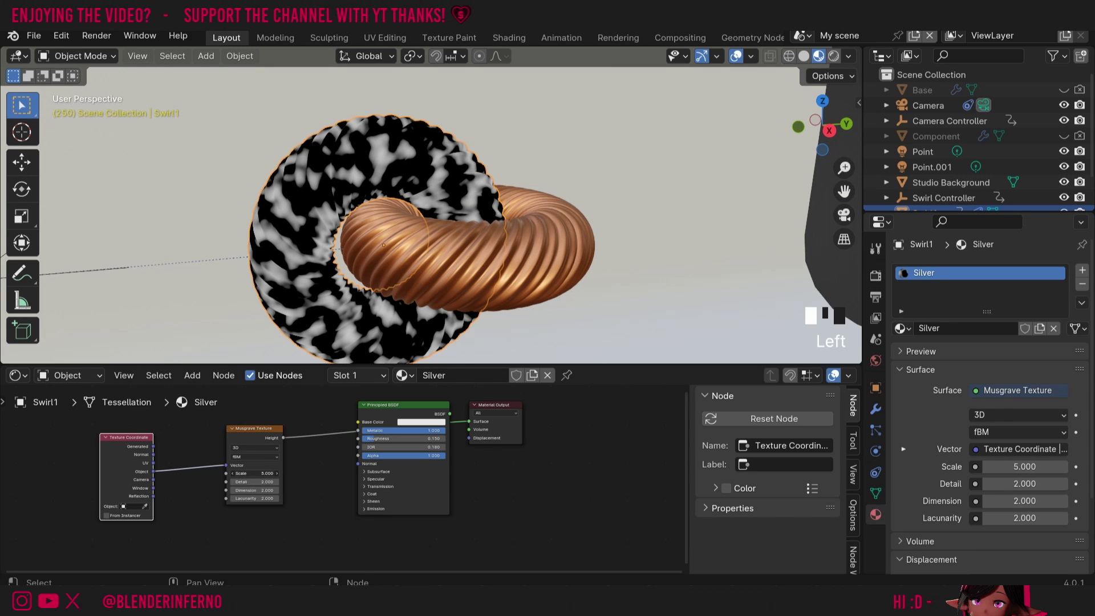
{"action": "key", "text": "ctrl+a"}
{"action": "left_click", "coordinate": [280, 249]}
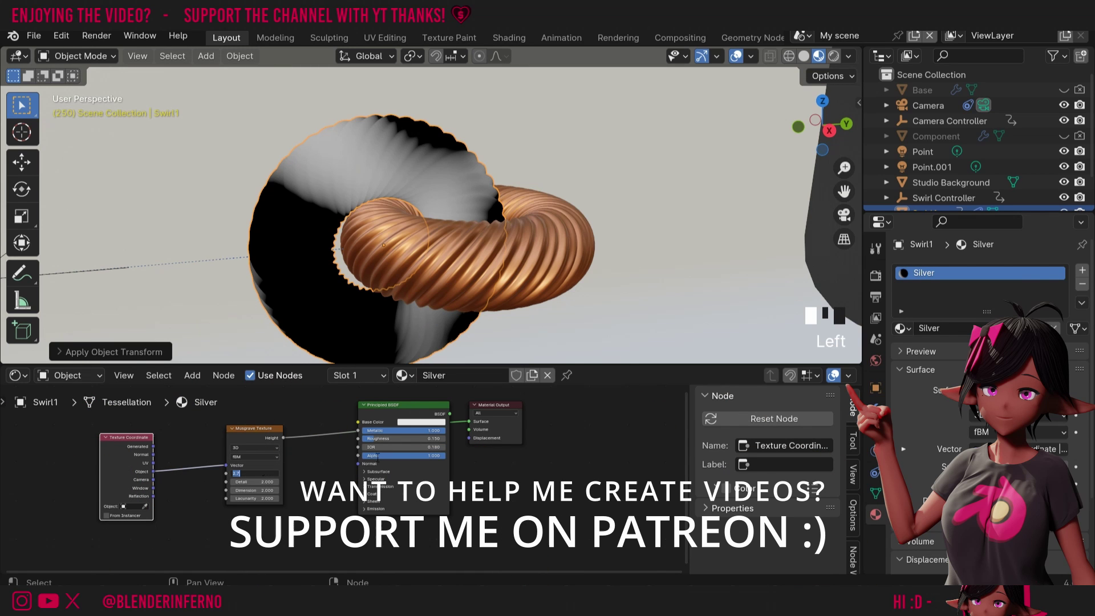
{"action": "left_click", "coordinate": [396, 327]}
{"action": "key", "text": "ctrl+z"}
{"action": "key", "text": "ctrl+z"}
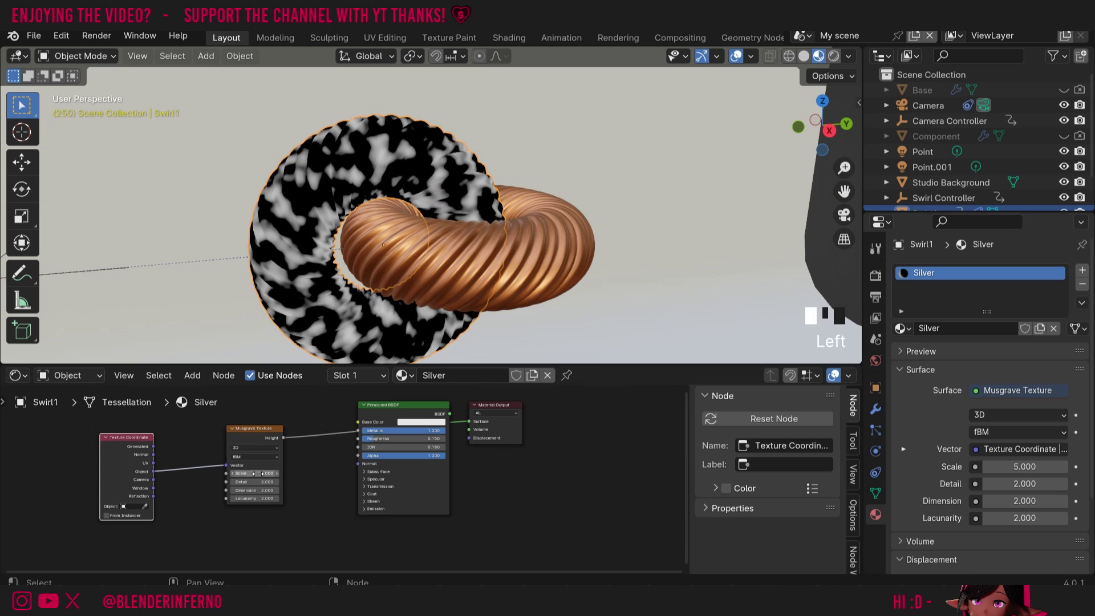
{"action": "left_click", "coordinate": [259, 474]}
{"action": "type", "text": "3"}
{"action": "key", "text": "Return"}
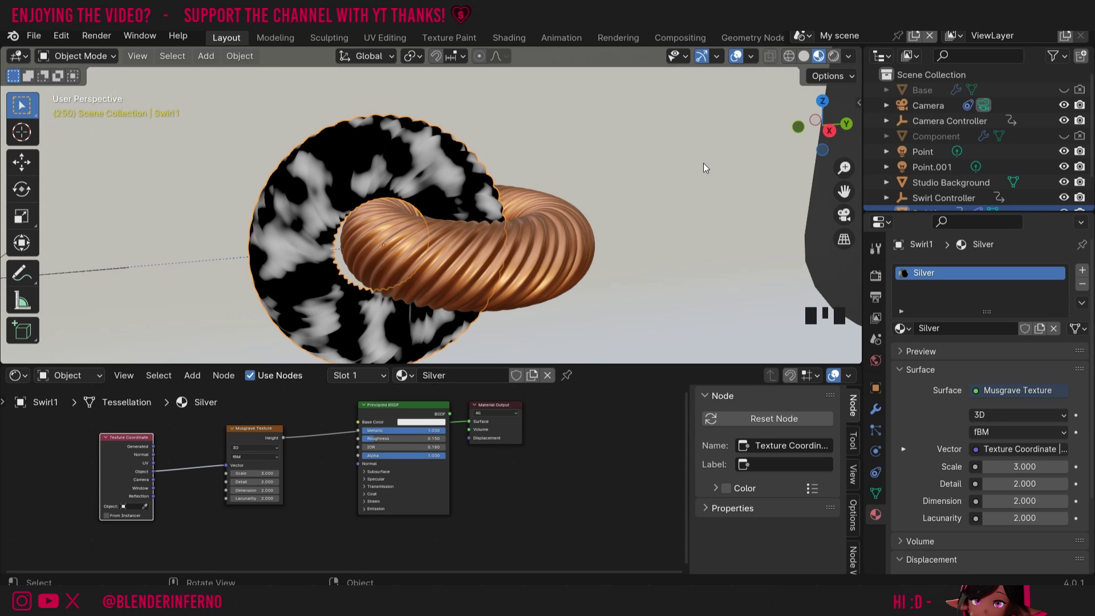
- Rearrange the Principled BSDF and Musgrave Texture nodes in the Silver material
{"action": "left_click_drag", "start_coordinate": [402, 419], "coordinate": [483, 463]}
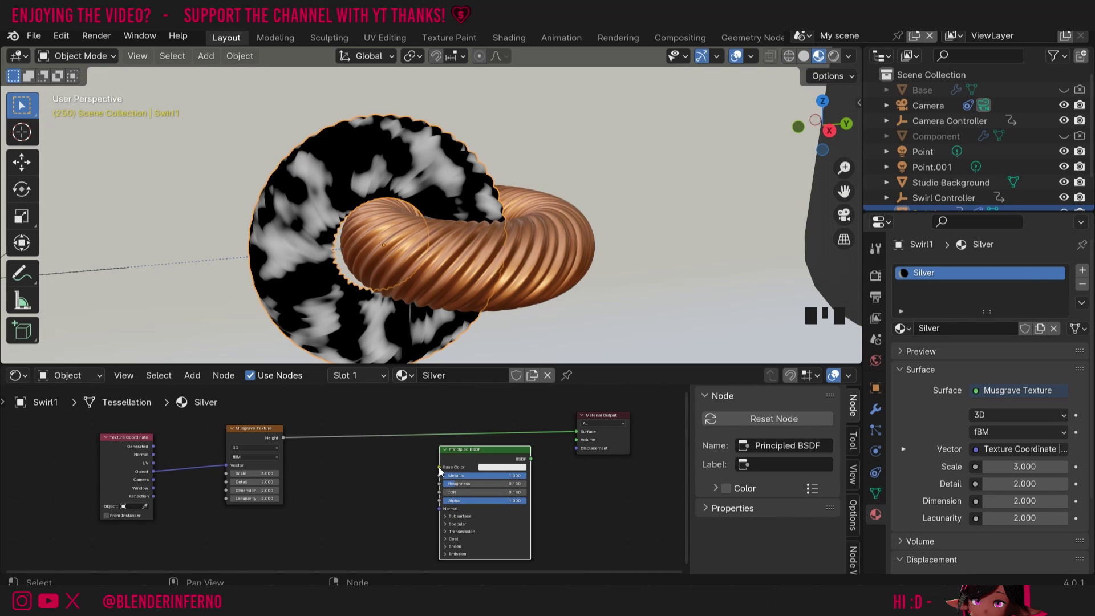
{"action": "scroll", "coordinate": [440, 468], "scroll_direction": "up", "scroll_amount": 2}
{"action": "left_click", "coordinate": [393, 212]}
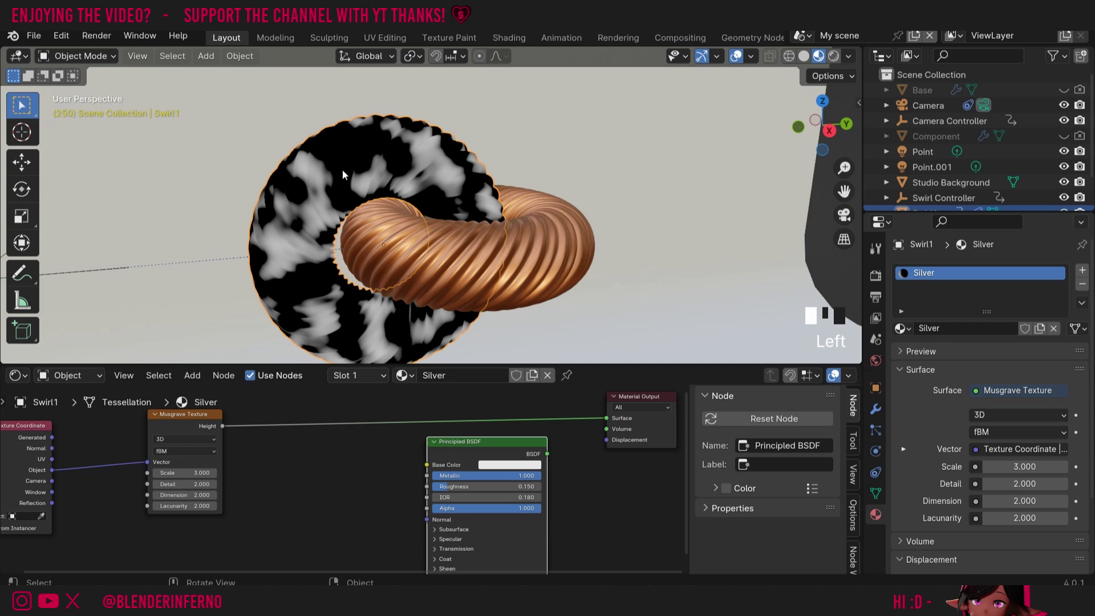
{"action": "left_click_drag", "start_coordinate": [183, 434], "coordinate": [199, 450]}
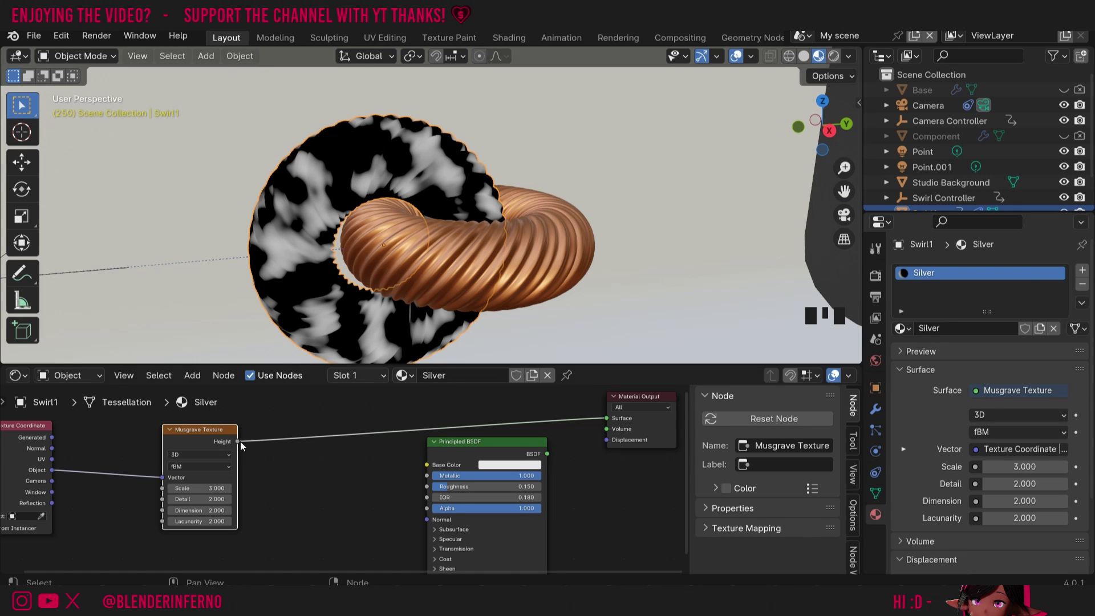
- Link Musgrave Height to BSDF Roughness and reconnect the BSDF to the Surface output
{"action": "left_click_drag", "start_coordinate": [240, 442], "coordinate": [428, 487]}
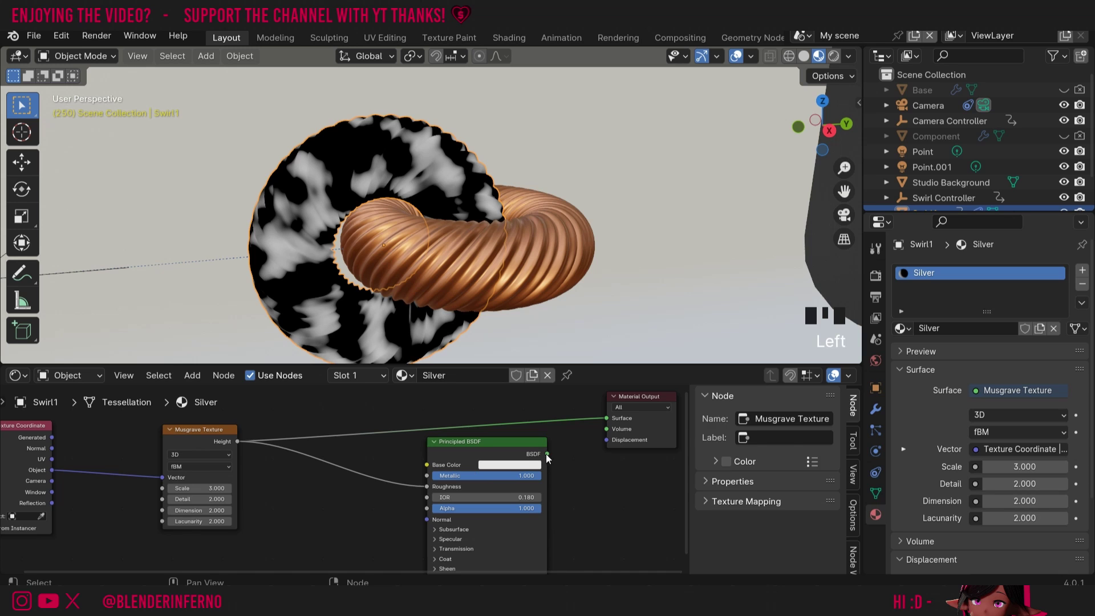
{"action": "left_click_drag", "start_coordinate": [546, 454], "coordinate": [614, 416]}
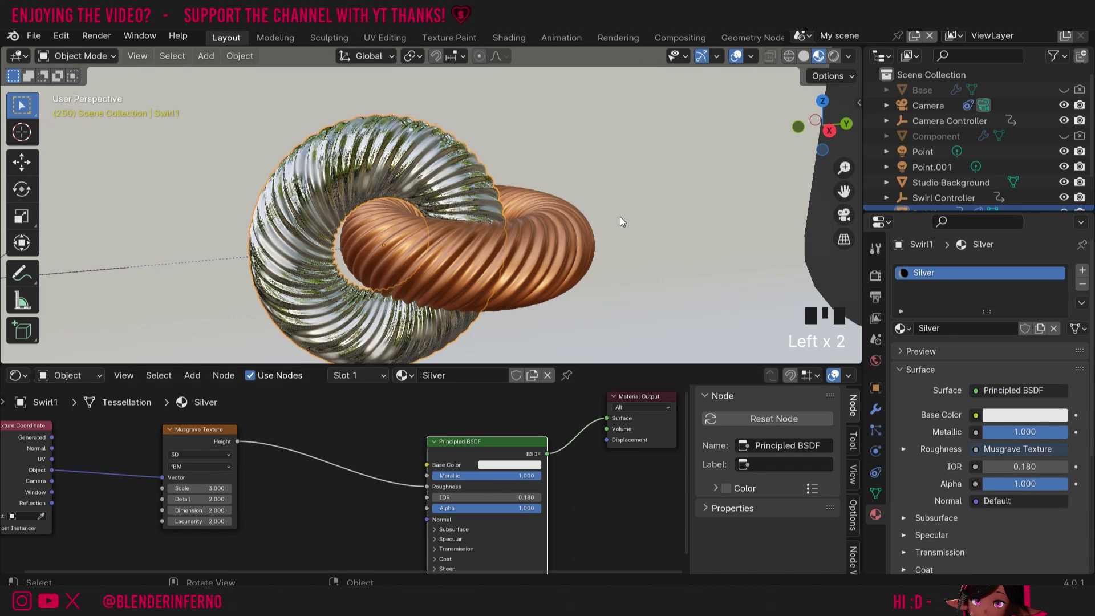
{"action": "left_click_drag", "start_coordinate": [816, 121], "coordinate": [759, 124]}
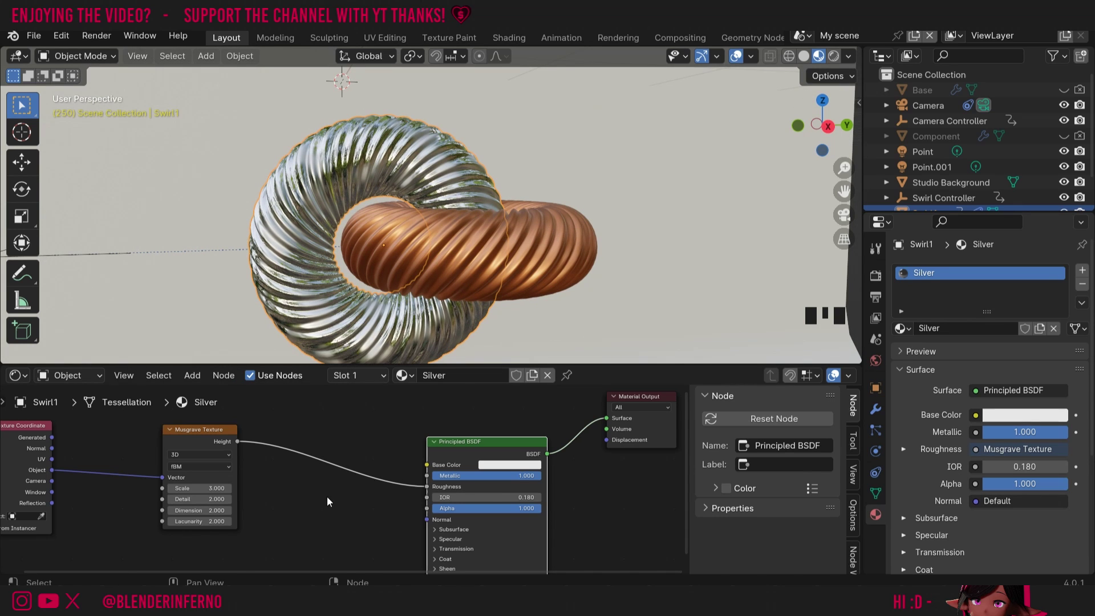
{"action": "key", "text": "shift+a"}
- Insert a Color Ramp on the Musgrave–roughness link, then shift and lighten its black stop
{"action": "mouse_move", "coordinate": [299, 456]}
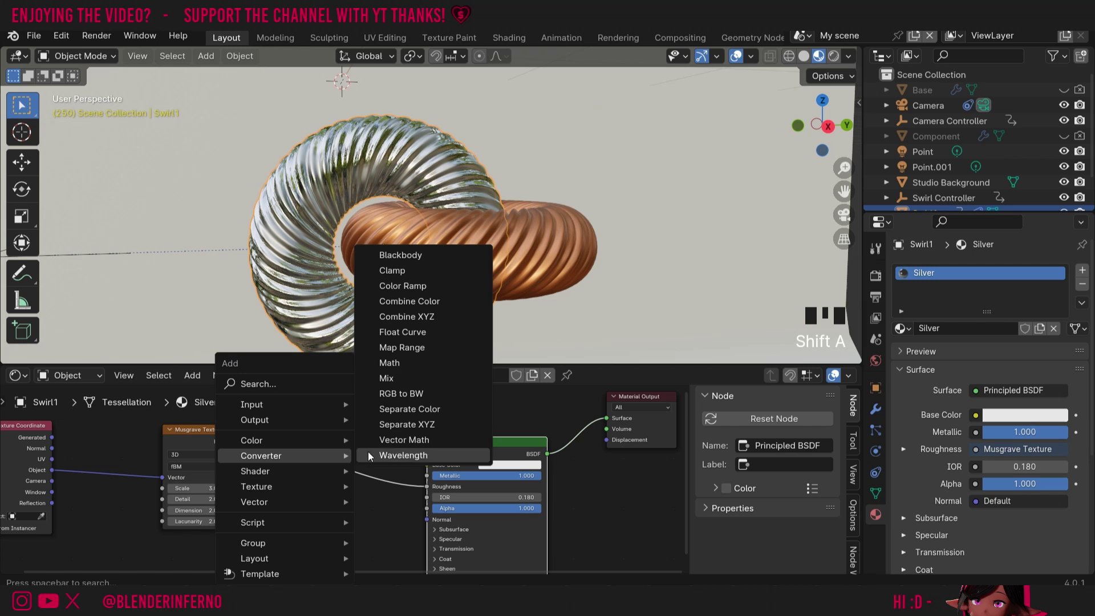
{"action": "left_click", "coordinate": [402, 285]}
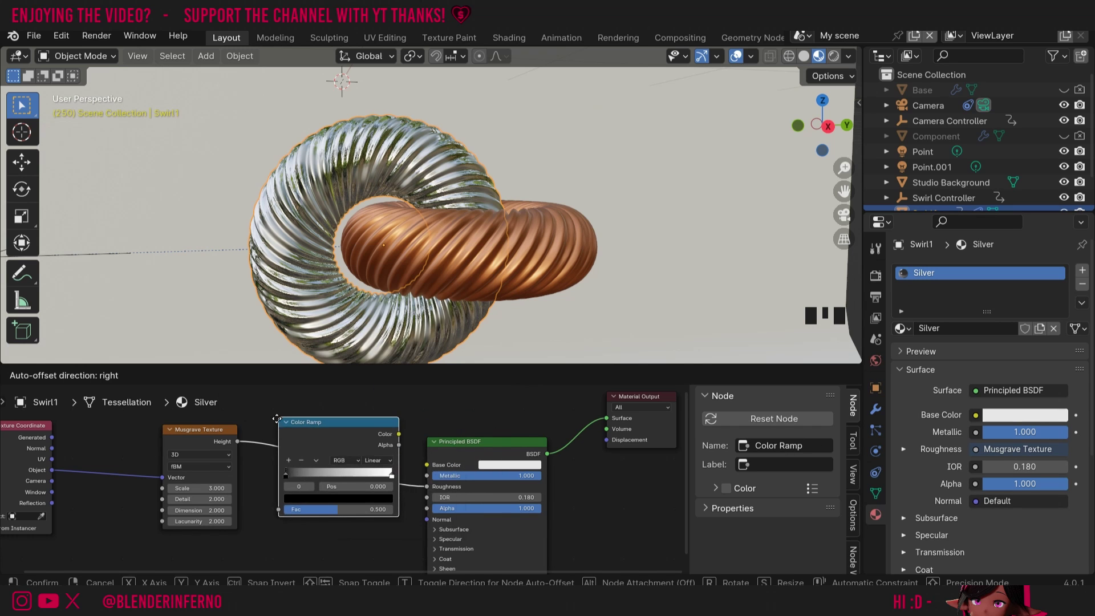
{"action": "left_click", "coordinate": [248, 414]}
{"action": "mouse_move", "coordinate": [284, 480]}
{"action": "left_mouse_down"}
{"action": "mouse_move", "coordinate": [379, 476]}
{"action": "mouse_move", "coordinate": [269, 483]}
{"action": "left_mouse_up"}
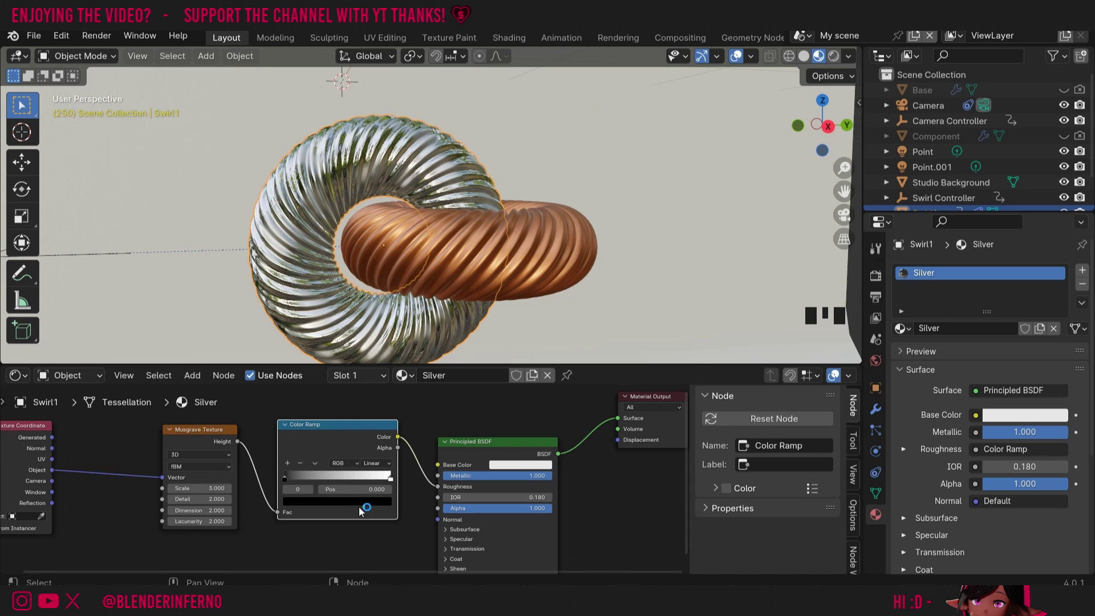
{"action": "left_click", "coordinate": [293, 481]}
{"action": "left_click", "coordinate": [319, 500]}
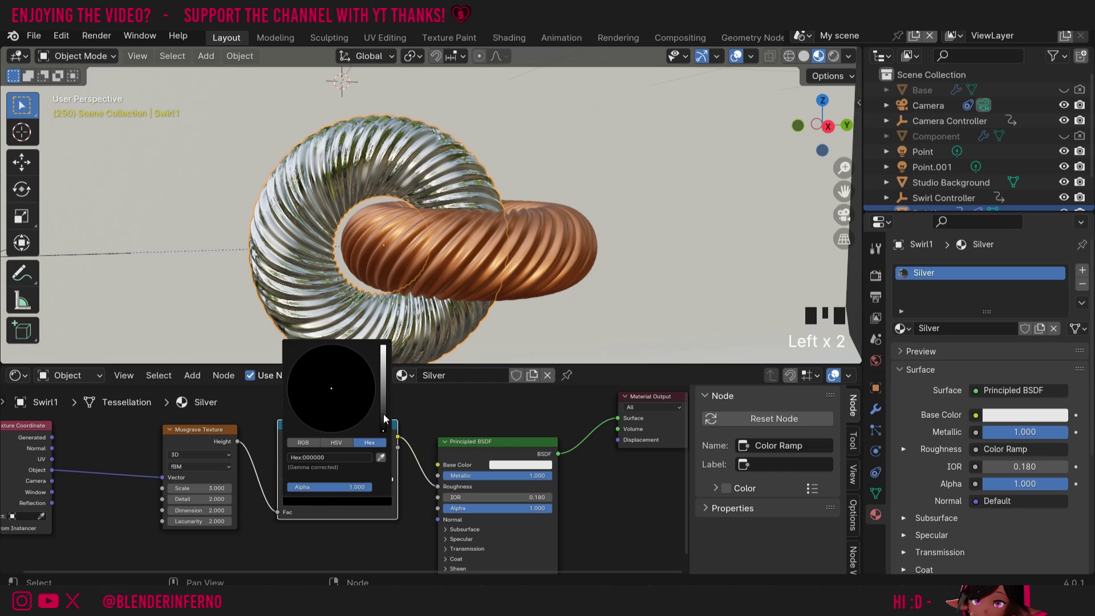
{"action": "left_click", "coordinate": [384, 409]}
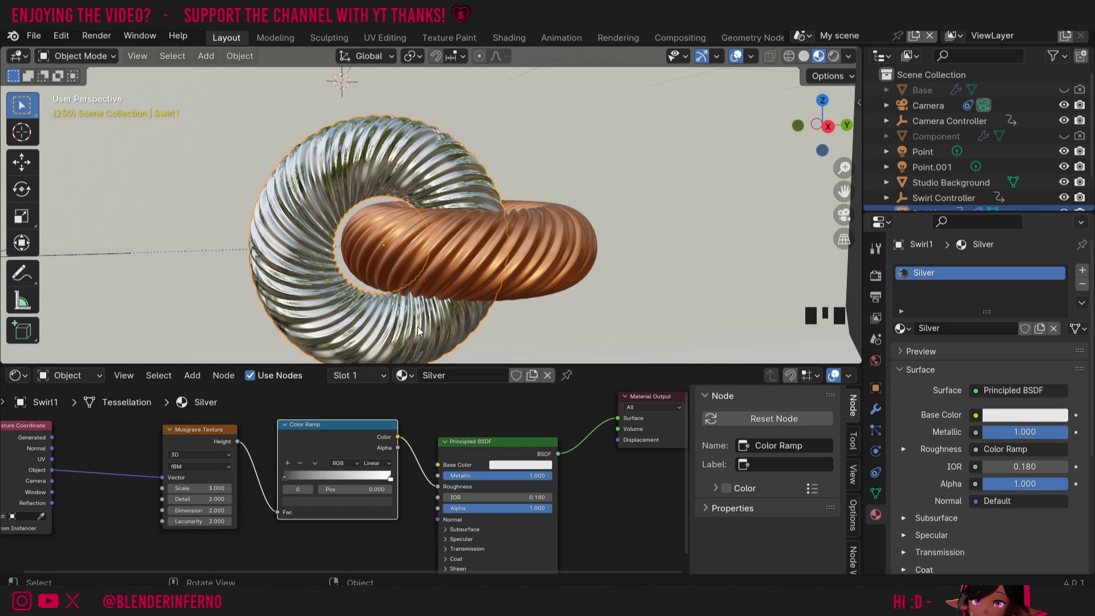
- Darken the Color Ramp's white stop to grey and check the silver swirl
{"action": "left_click", "coordinate": [392, 476]}
{"action": "left_click", "coordinate": [391, 482]}
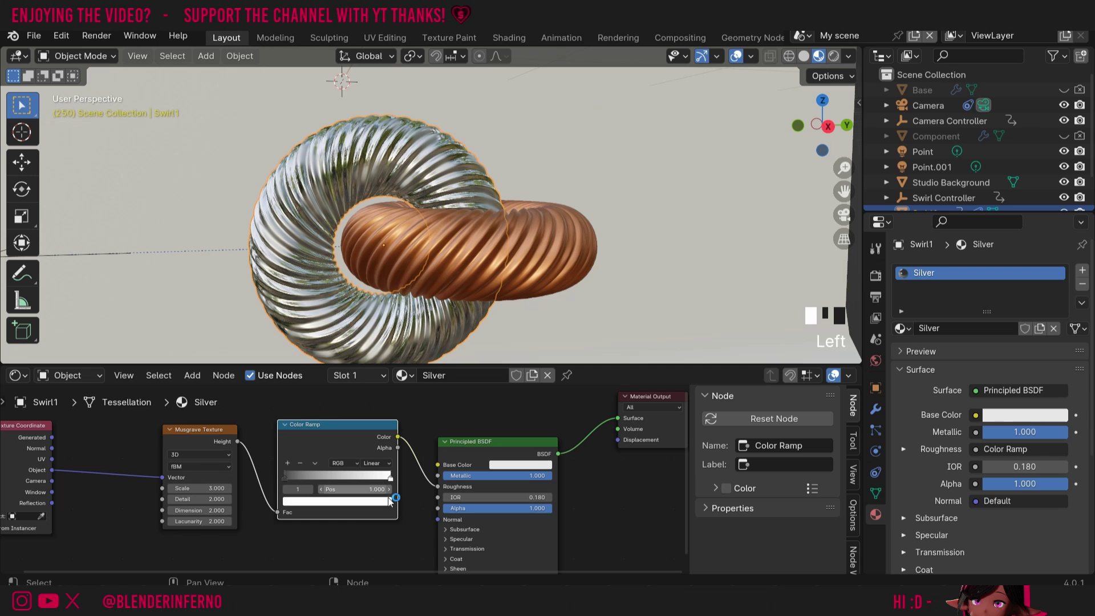
{"action": "left_click", "coordinate": [368, 502]}
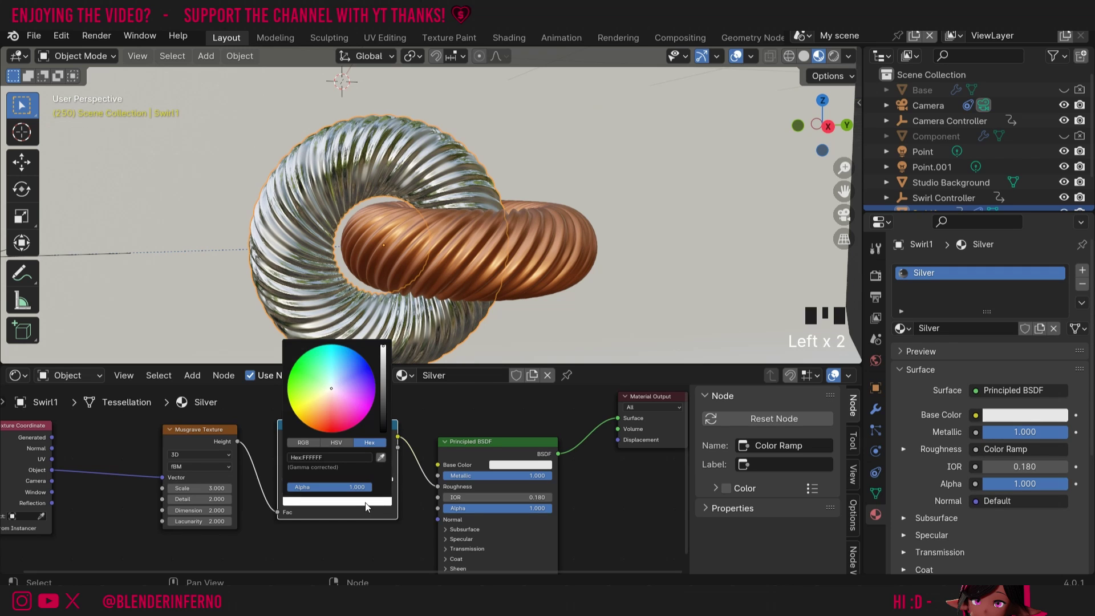
{"action": "left_click_drag", "start_coordinate": [383, 399], "coordinate": [384, 370]}
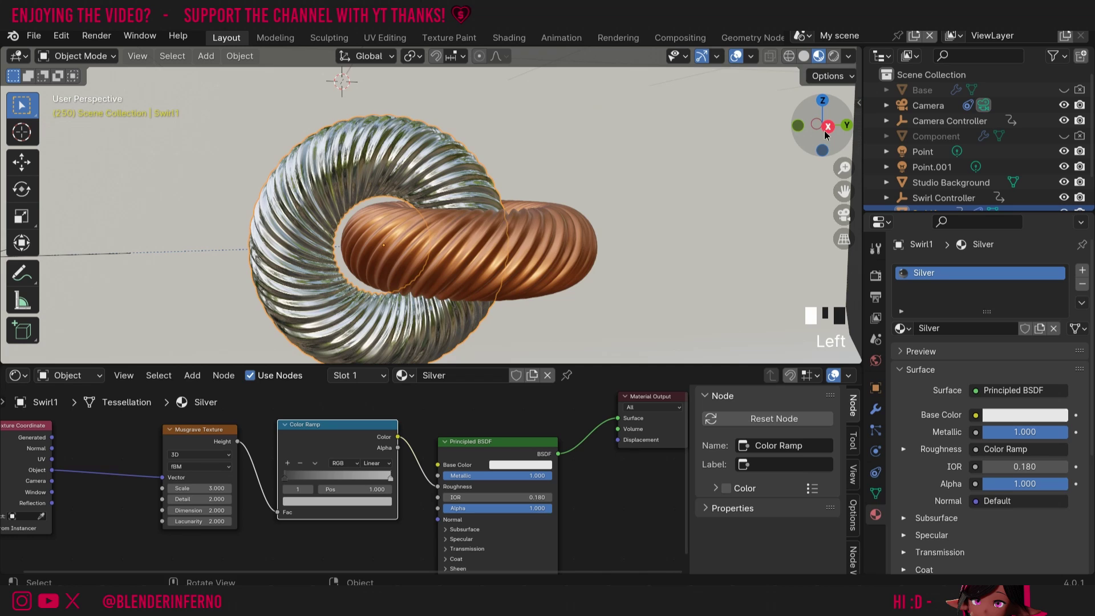
{"action": "left_click_drag", "start_coordinate": [817, 126], "coordinate": [783, 100]}
{"action": "scroll", "coordinate": [128, 442], "scroll_direction": "down", "scroll_amount": 2}
{"action": "left_click", "coordinate": [127, 442]}
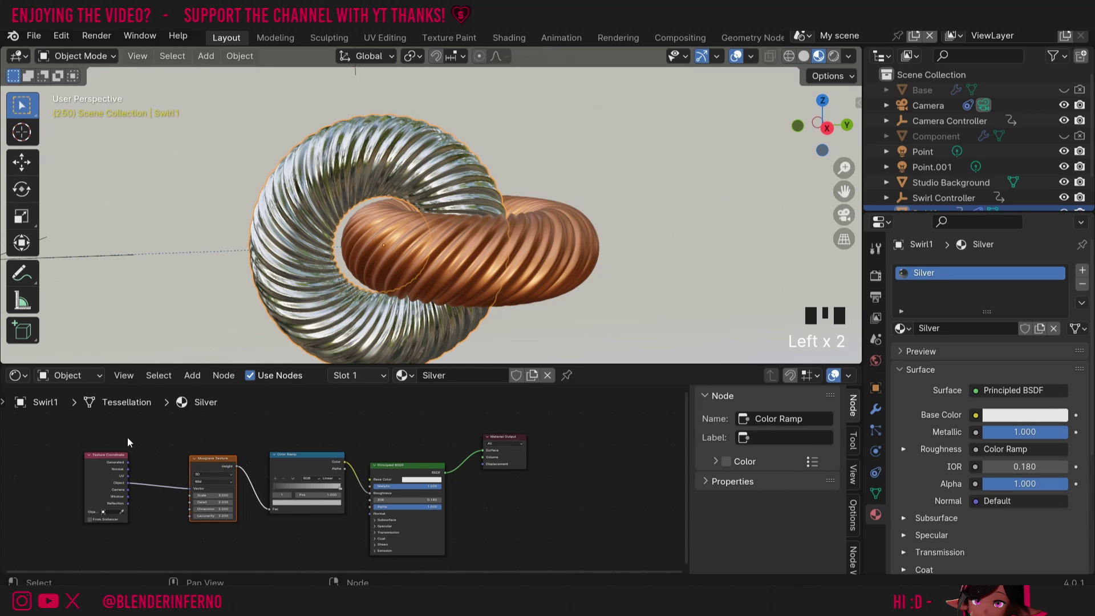
- Wrap the texture coordinate, Musgrave and Color Ramp nodes in a new frame
{"action": "left_click_drag", "start_coordinate": [103, 421], "coordinate": [319, 560]}
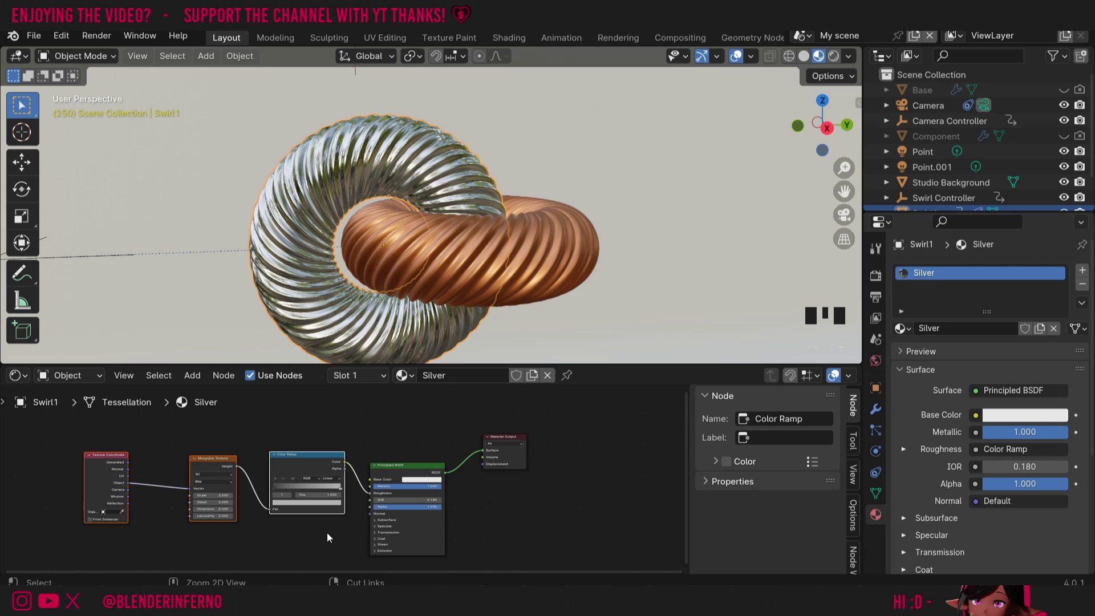
{"action": "key", "text": "ctrl+j"}
{"action": "left_click", "coordinate": [261, 445]}
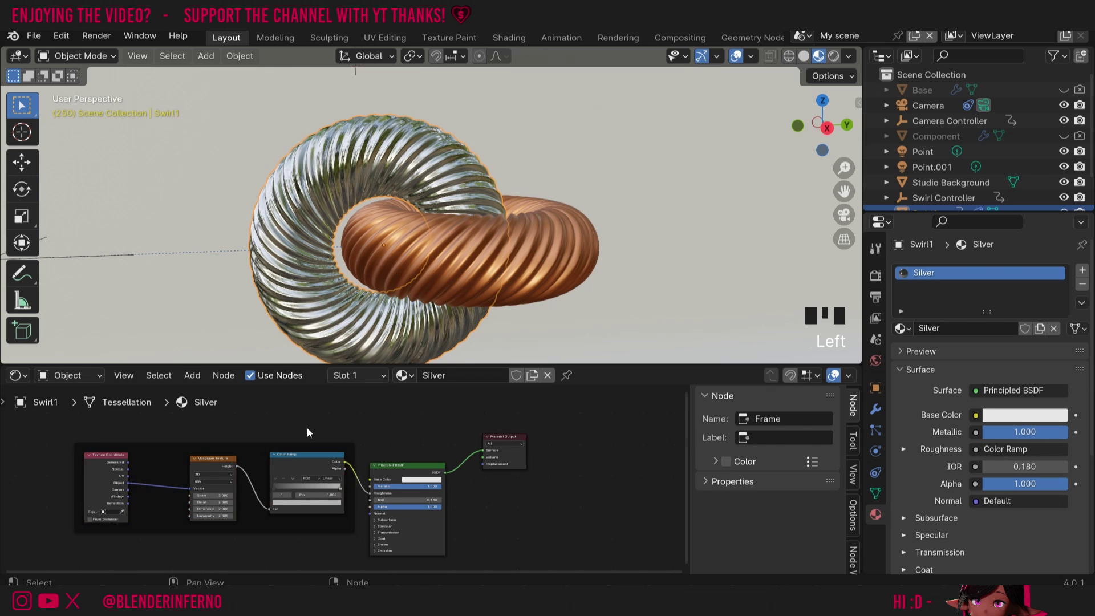
{"action": "left_click_drag", "start_coordinate": [255, 449], "coordinate": [236, 455]}
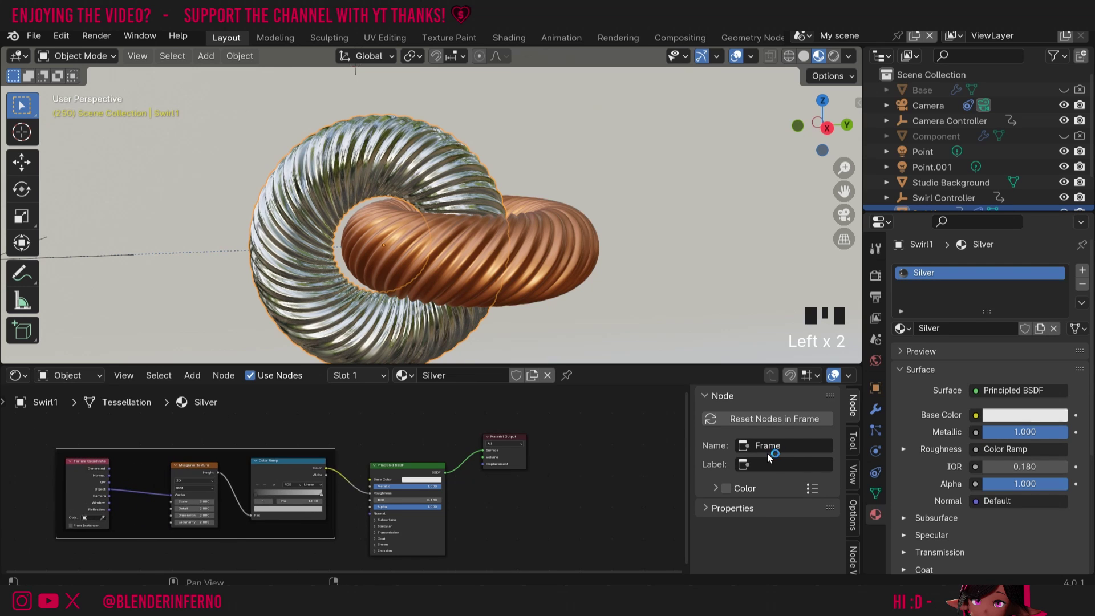
{"action": "key", "text": "n"}
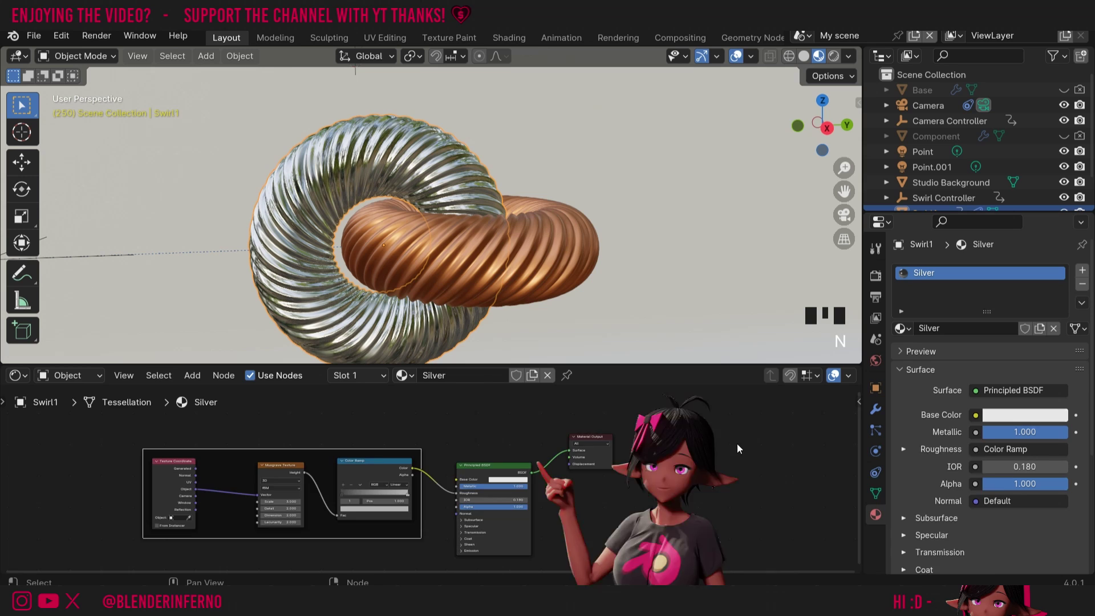
{"action": "key", "text": "n"}
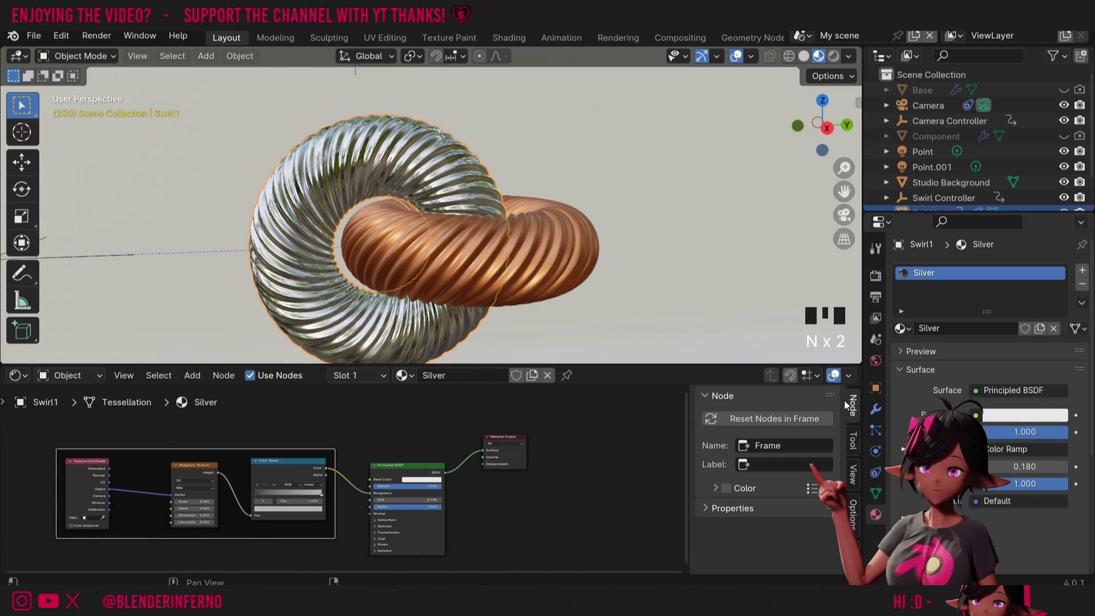
- Label the frame 'Roughness' and copy the frame with its nodes
{"action": "left_click", "coordinate": [774, 464]}
{"action": "type", "text": "r"}
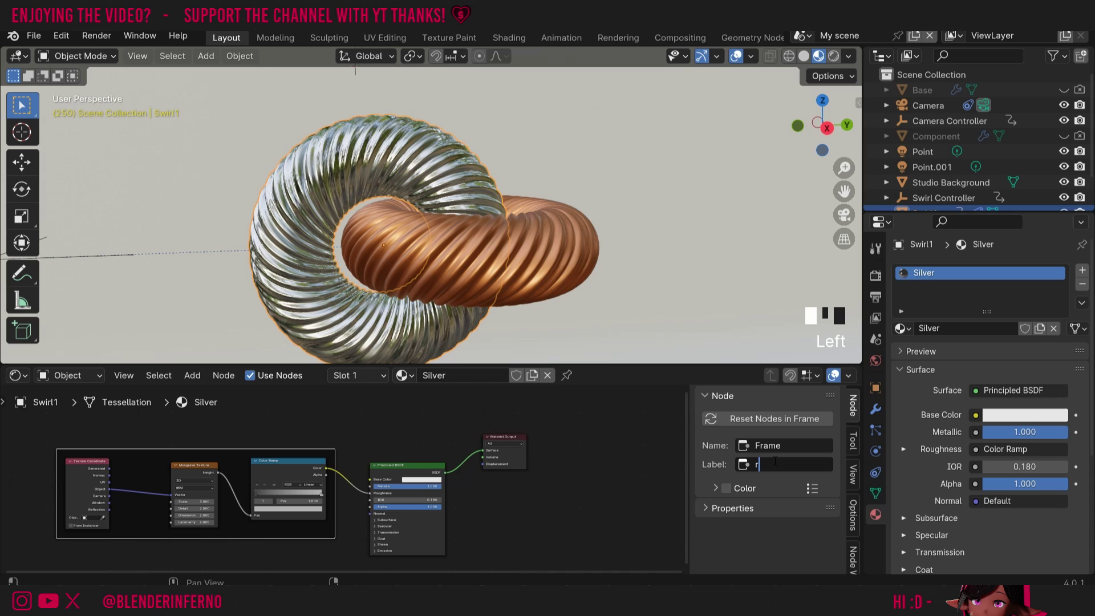
{"action": "type", "text": "OUCHNEss"}
{"action": "left_click", "coordinate": [74, 416]}
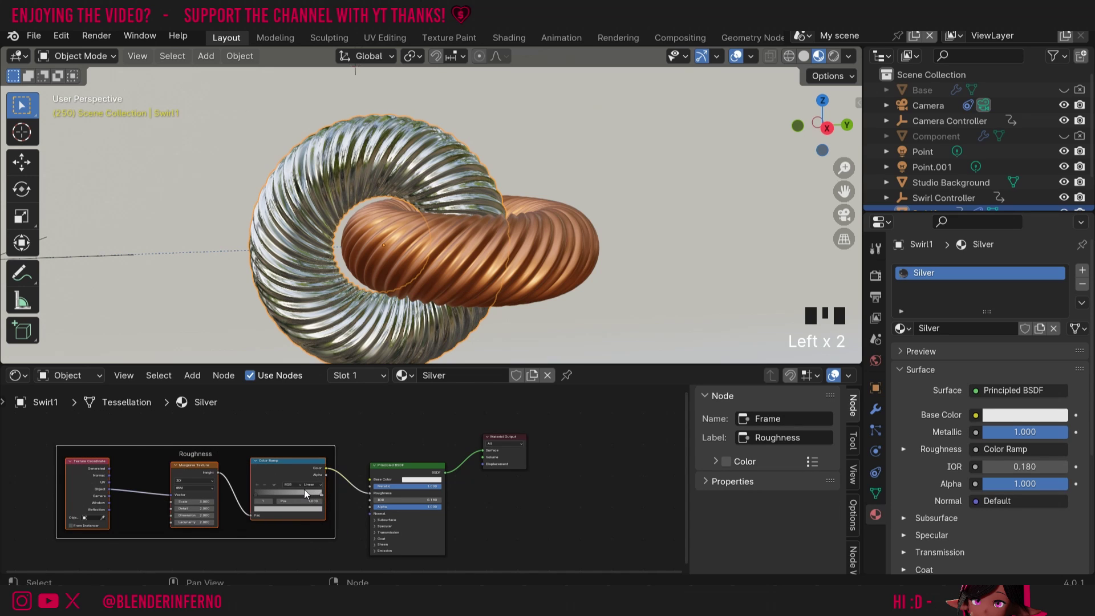
{"action": "key", "text": "ctrl+c"}
- Paste the Roughness frame into the Bronze material and link its Color Ramp to Roughness
{"action": "left_click", "coordinate": [529, 258]}
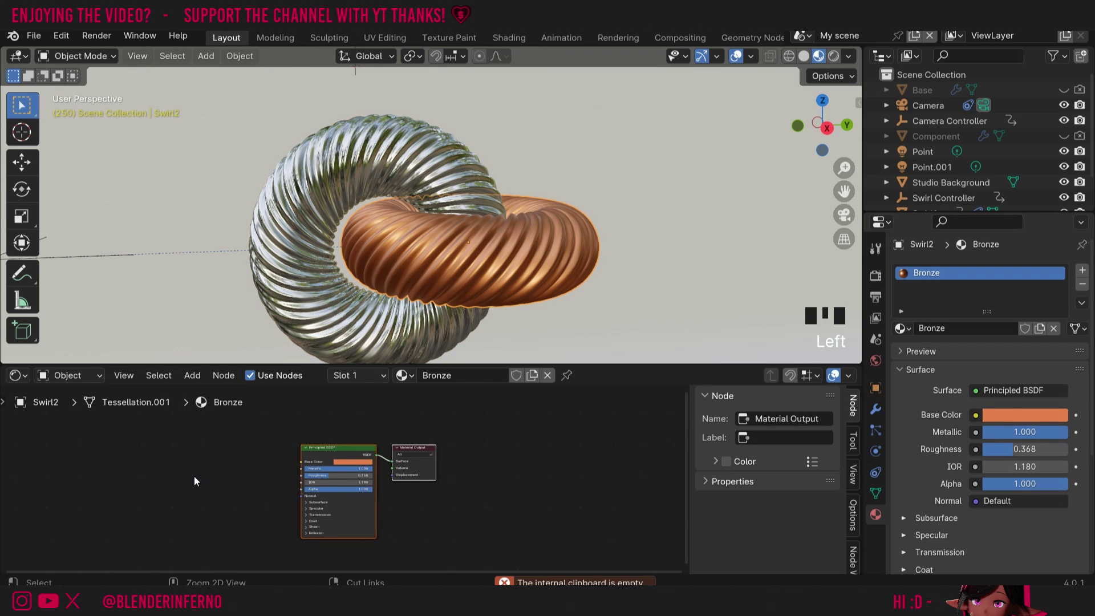
{"action": "key", "text": "ctrl+v"}
{"action": "key", "text": "g"}
{"action": "left_click", "coordinate": [302, 473]}
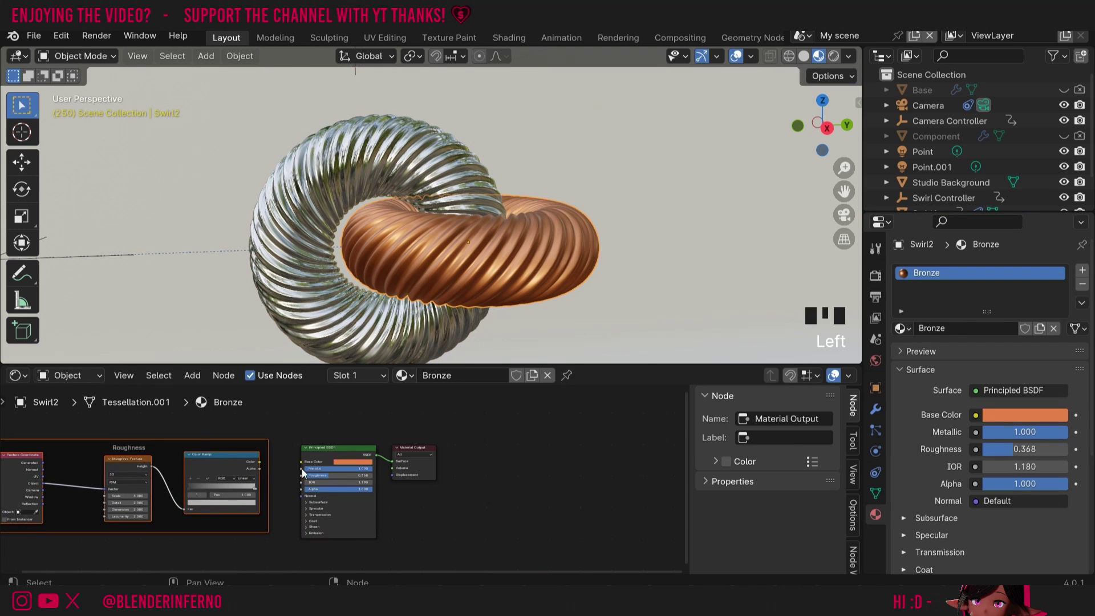
{"action": "left_click_drag", "start_coordinate": [267, 462], "coordinate": [302, 475]}
- Adjust a ramp stop colour on the bronze, then look through the scene camera
{"action": "left_click_drag", "start_coordinate": [812, 127], "coordinate": [816, 134]}
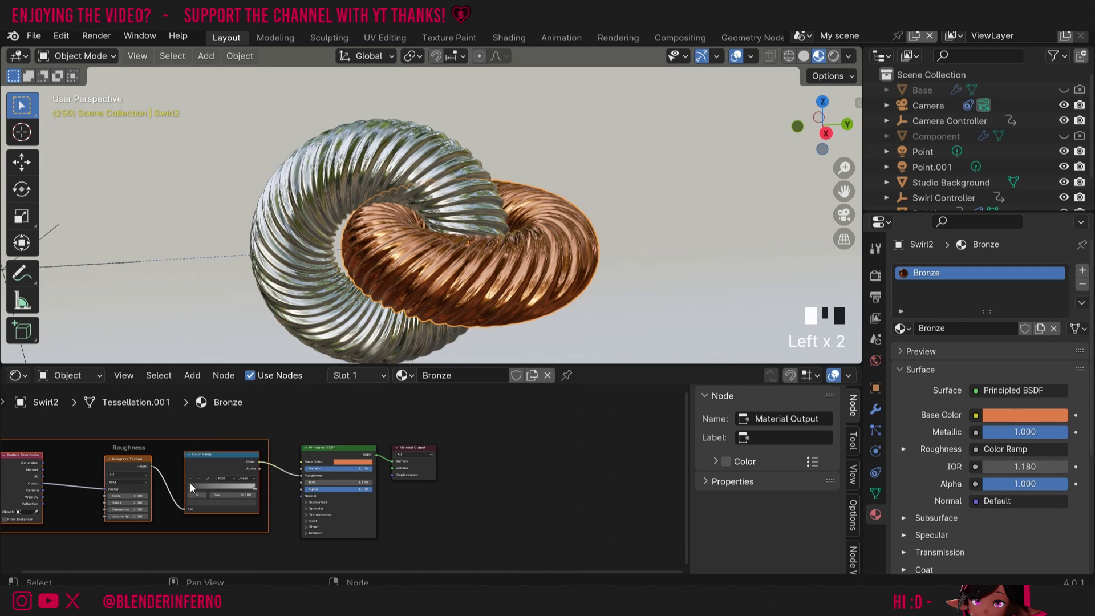
{"action": "left_click", "coordinate": [207, 504]}
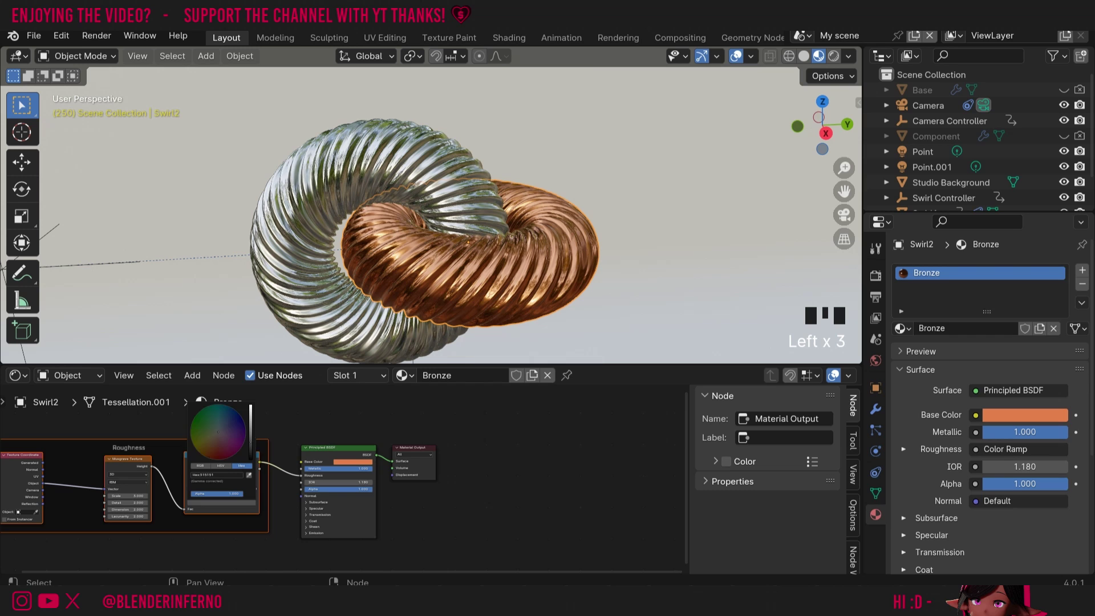
{"action": "left_click", "coordinate": [254, 497]}
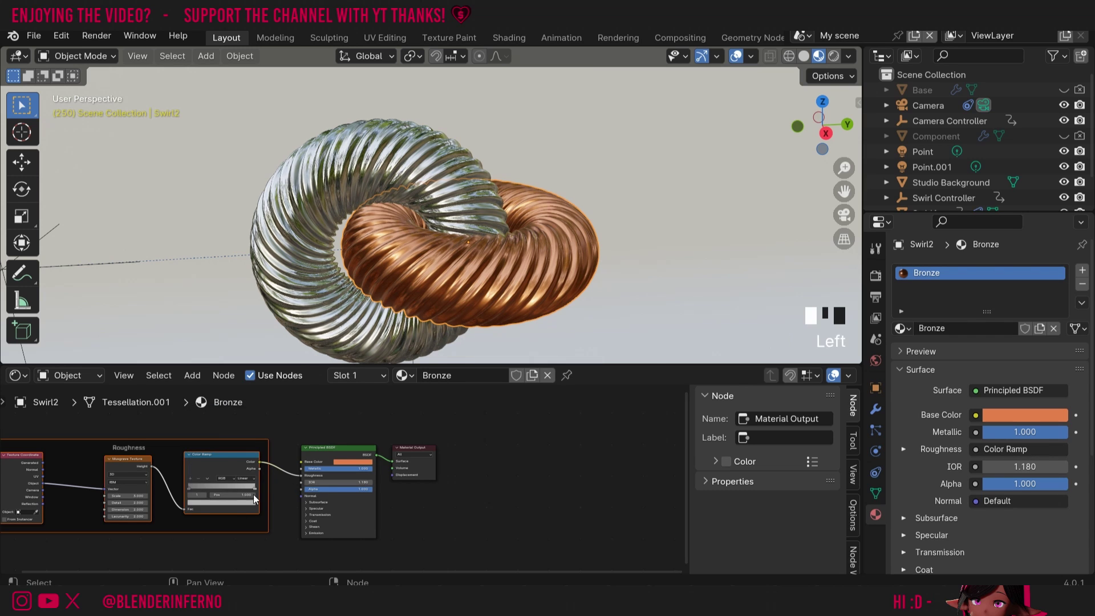
{"action": "left_click", "coordinate": [254, 499]}
{"action": "mouse_move", "coordinate": [821, 122]}
{"action": "left_mouse_down"}
{"action": "mouse_move", "coordinate": [835, 127]}
{"action": "mouse_move", "coordinate": [809, 132]}
{"action": "left_mouse_up"}
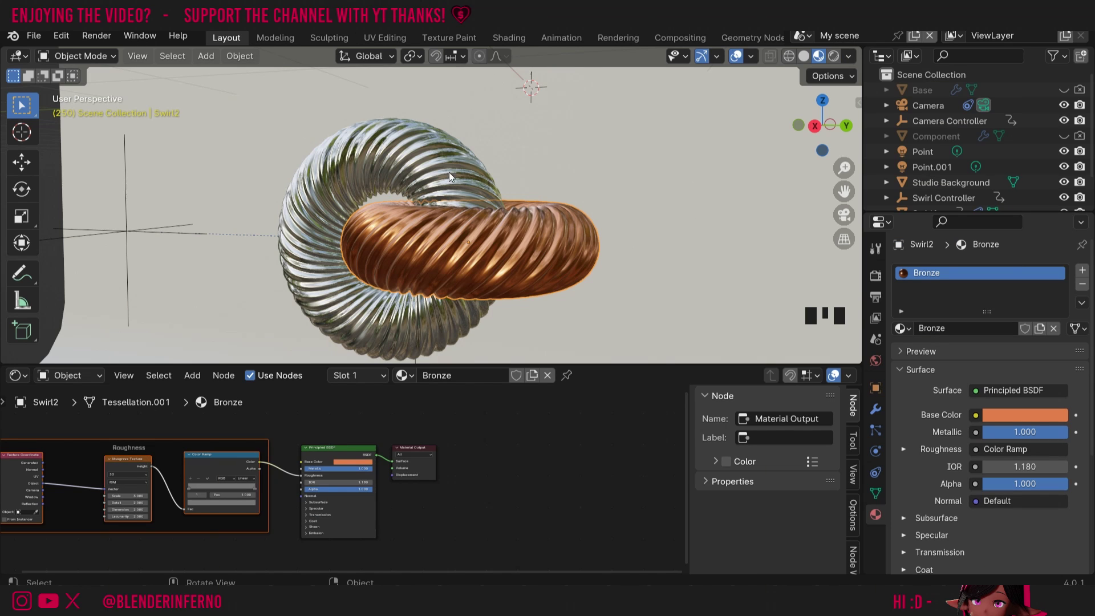
{"action": "mouse_move", "coordinate": [823, 125]}
{"action": "left_mouse_down"}
{"action": "mouse_move", "coordinate": [783, 128]}
{"action": "mouse_move", "coordinate": [819, 176]}
{"action": "mouse_move", "coordinate": [826, 128]}
{"action": "mouse_move", "coordinate": [850, 132]}
{"action": "mouse_move", "coordinate": [822, 112]}
{"action": "left_mouse_up"}
{"action": "key", "text": "KP_0"}
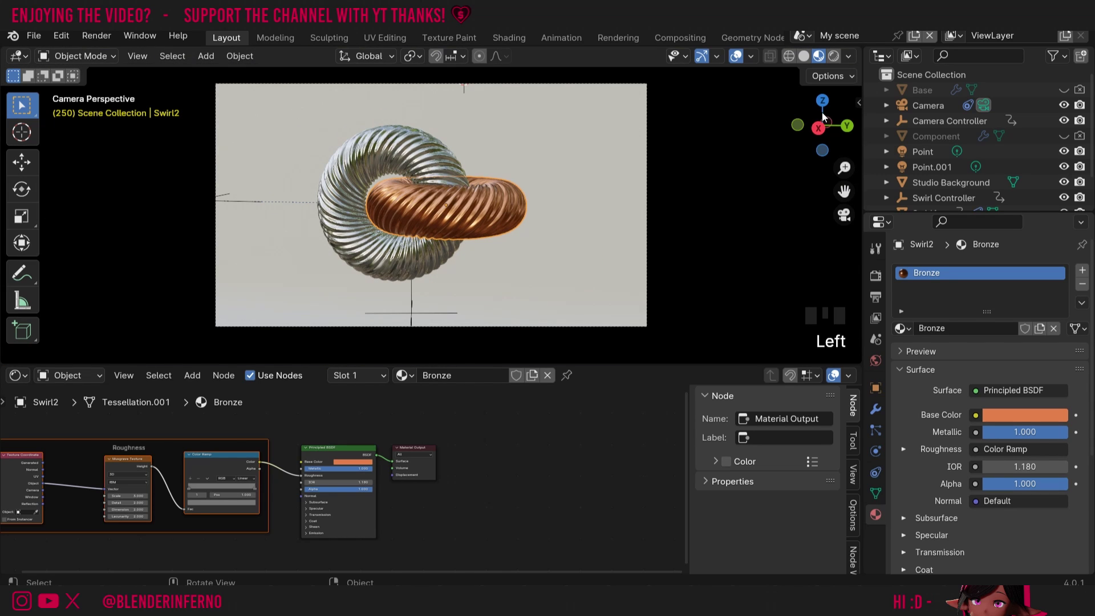
- Switch the viewport shading to Rendered for a full camera preview
{"action": "left_click", "coordinate": [834, 56]}
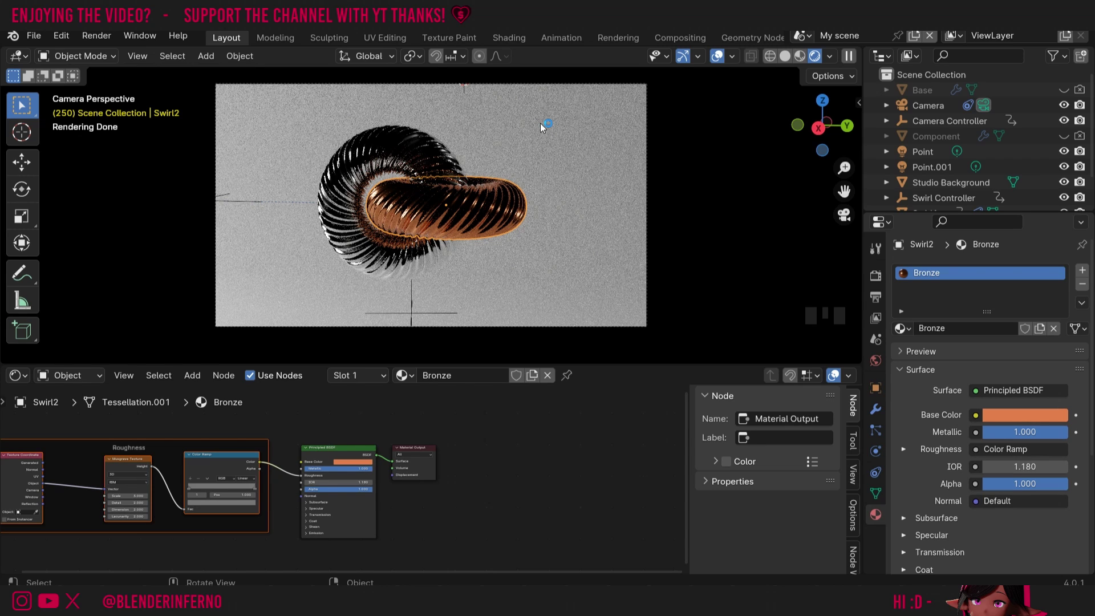
- Nudge the Roughness frame slightly to the right
{"action": "left_click_drag", "start_coordinate": [24, 471], "coordinate": [34, 472]}
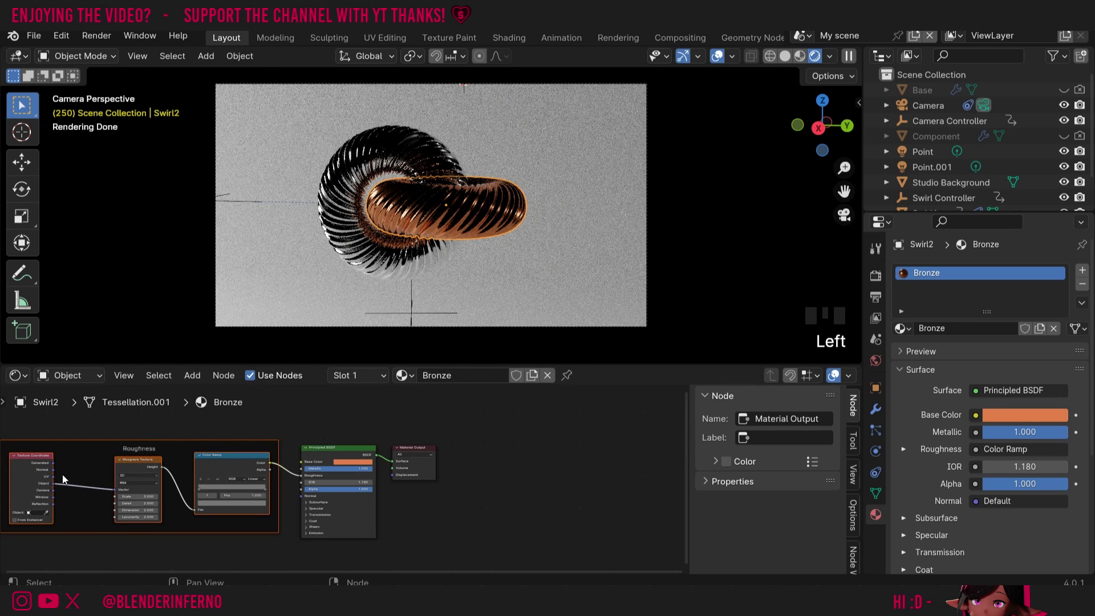